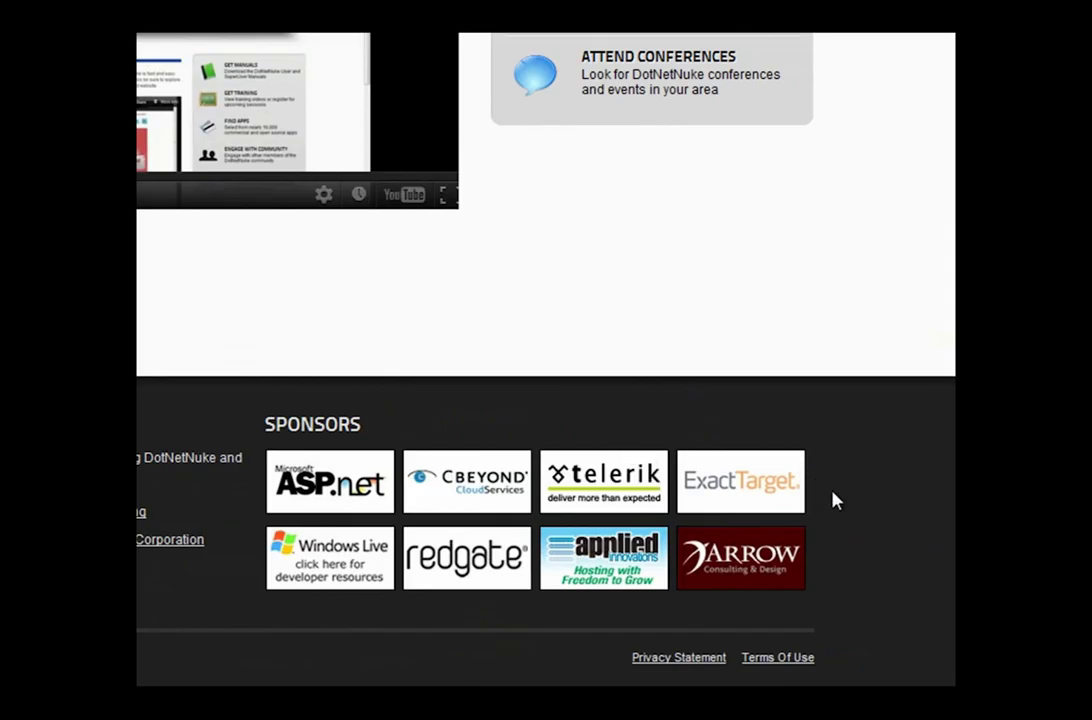
# - Open the site's User Log In page from the Login link at the top right
pyautogui.scroll(10, 835, 500)
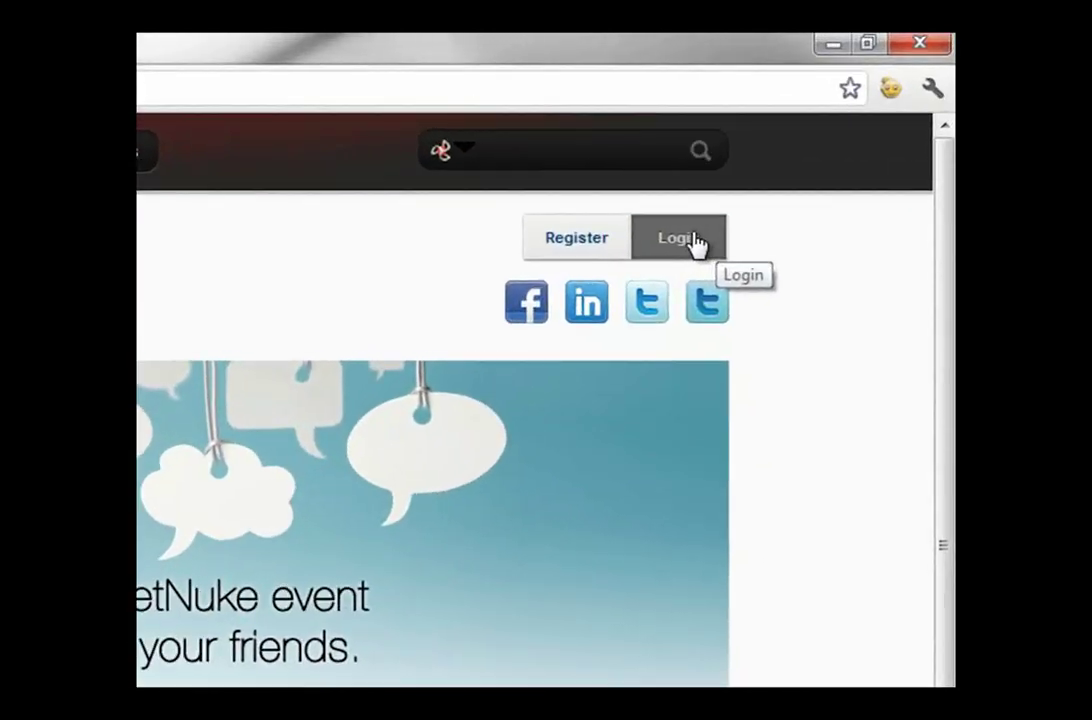
pyautogui.click(841, 133)
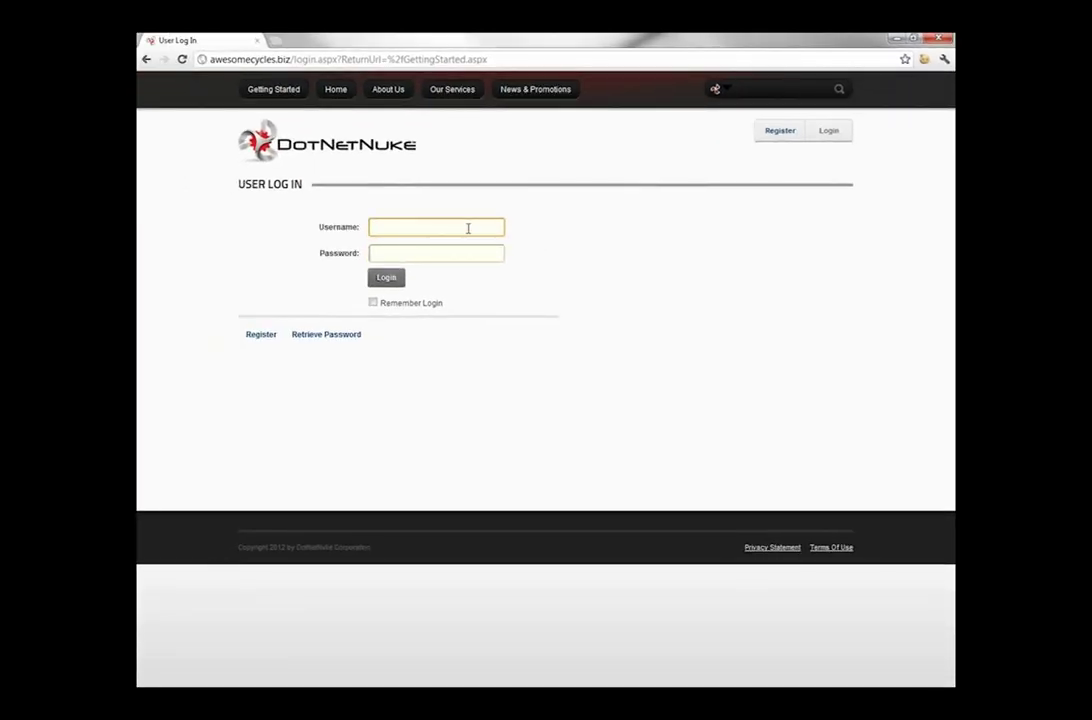
# - Sign in with the host superuser's username and password
pyautogui.write('host')
pyautogui.press('Tab')
pyautogui.write('•••••••••••')
pyautogui.click(387, 278)
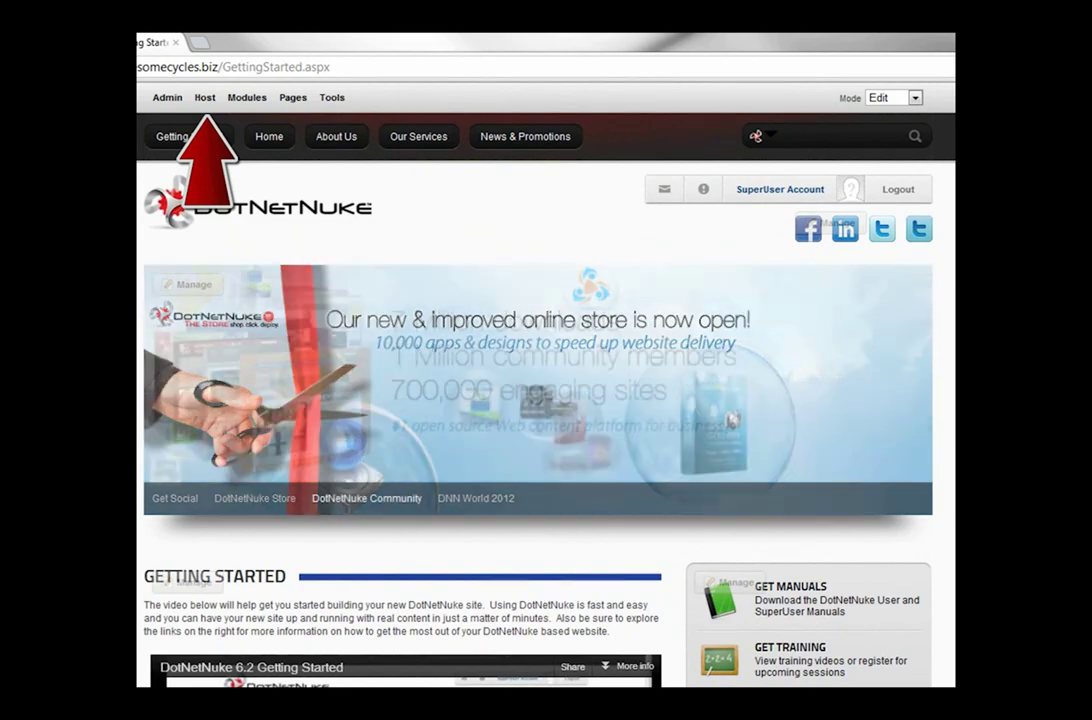
pyautogui.moveTo(167, 104)
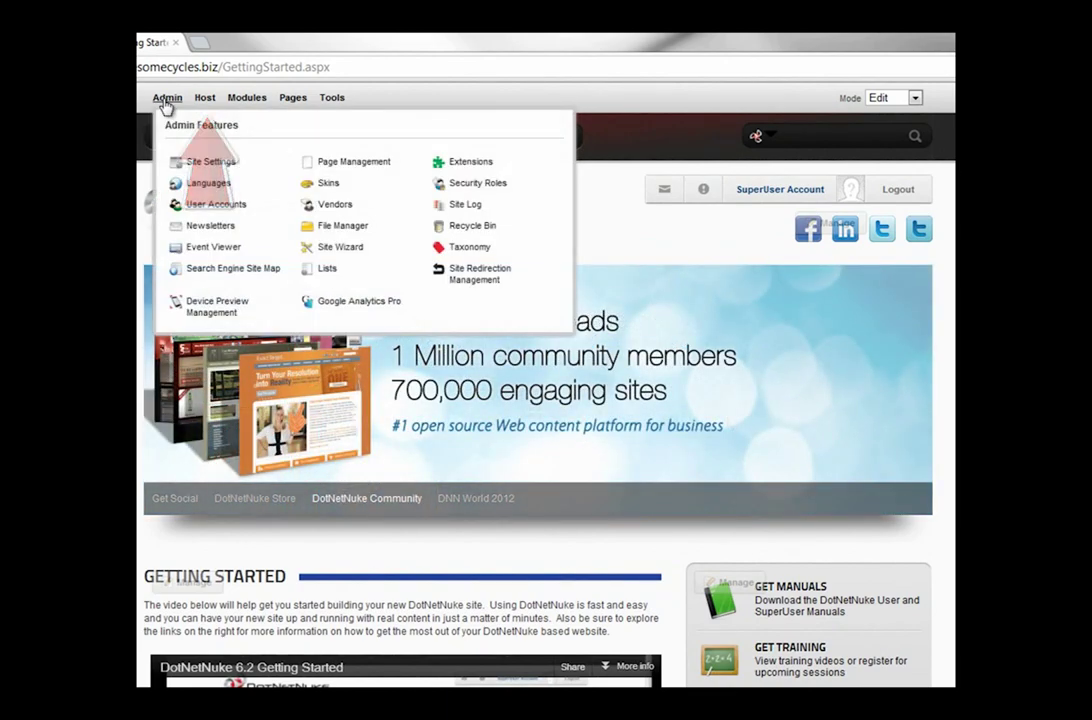
pyautogui.moveTo(203, 105)
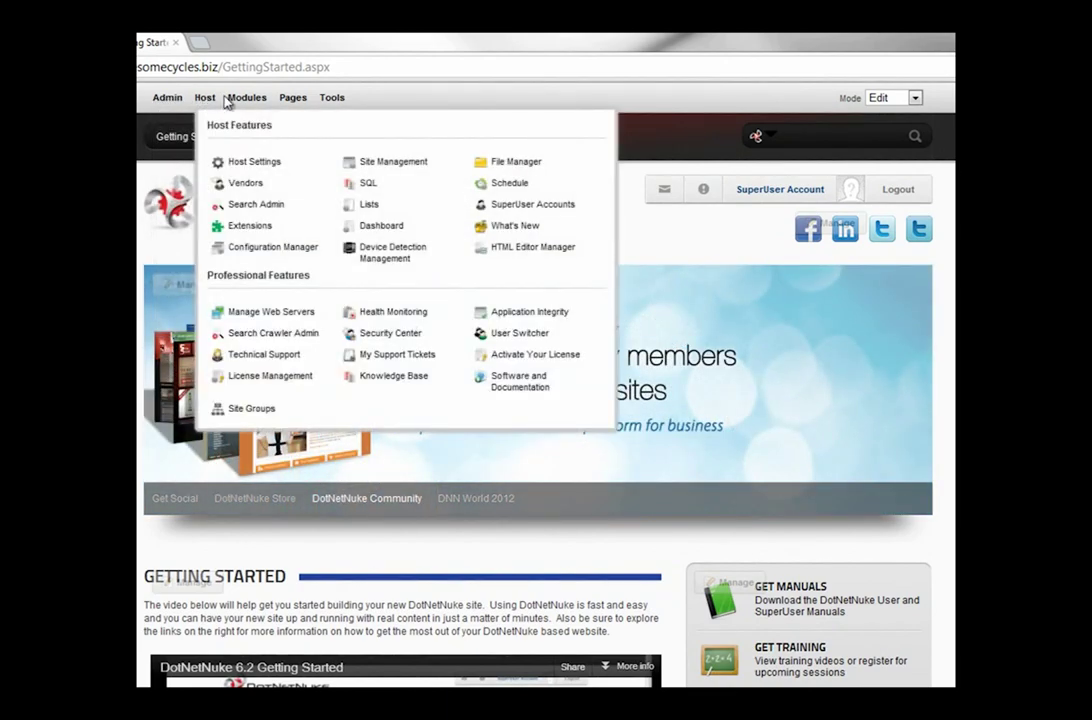
pyautogui.moveTo(240, 105)
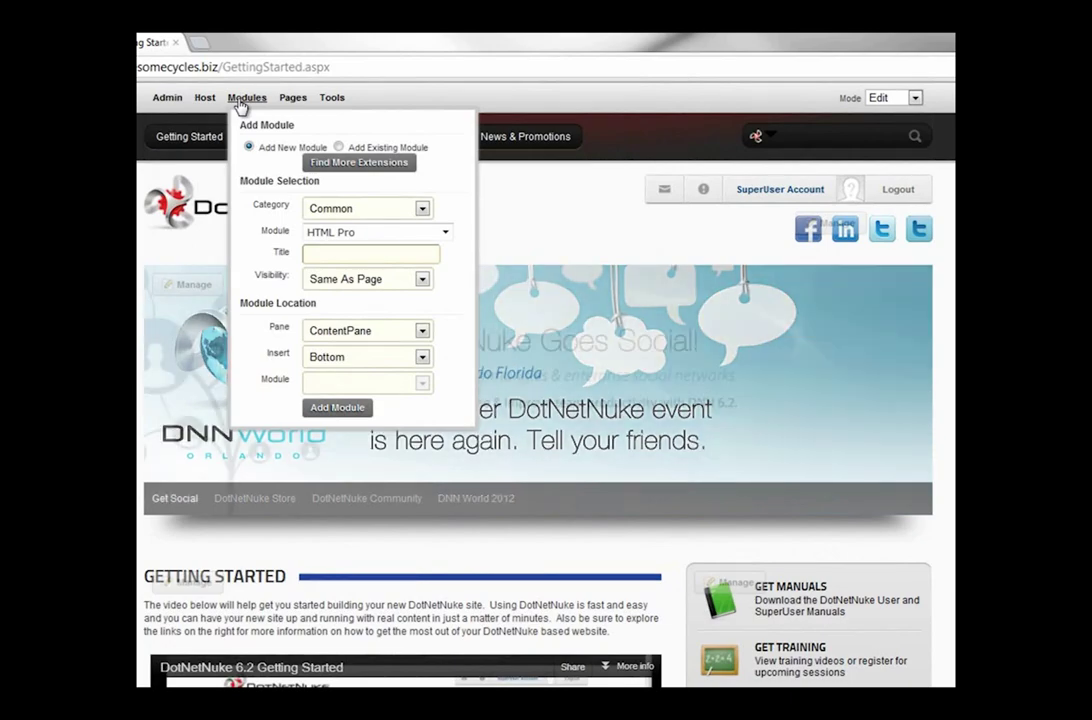
pyautogui.moveTo(297, 105)
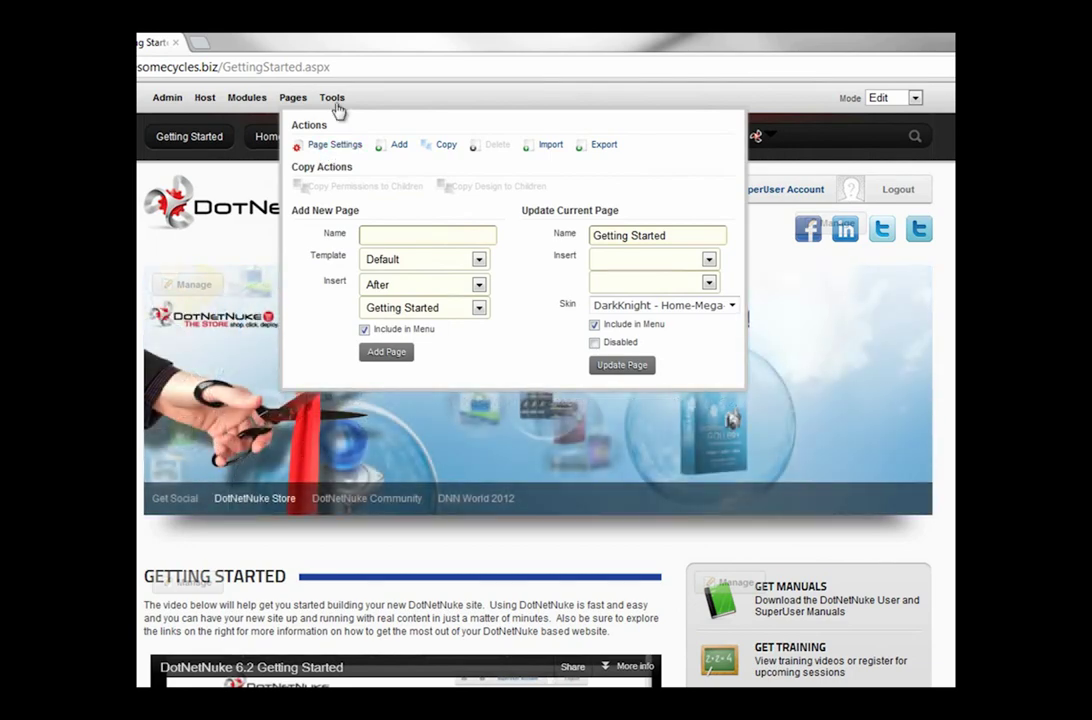
pyautogui.moveTo(331, 104)
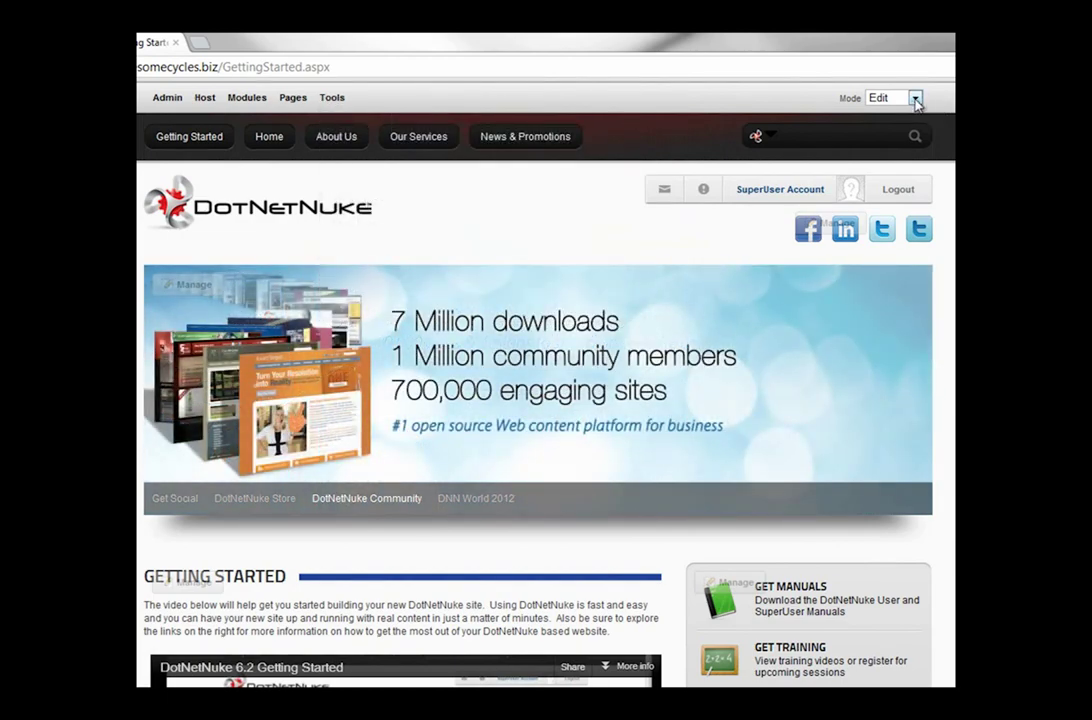
pyautogui.click(915, 100)
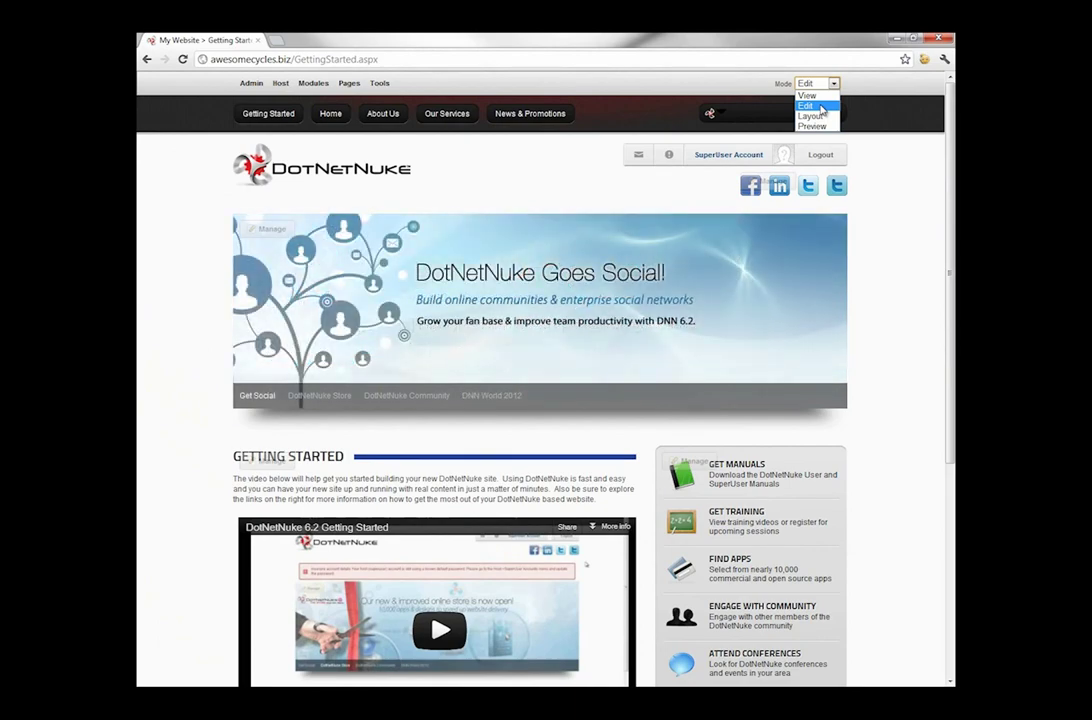
# - Switch the page mode to View, then Layout, then back to Edit
pyautogui.click(826, 95)
pyautogui.click(834, 84)
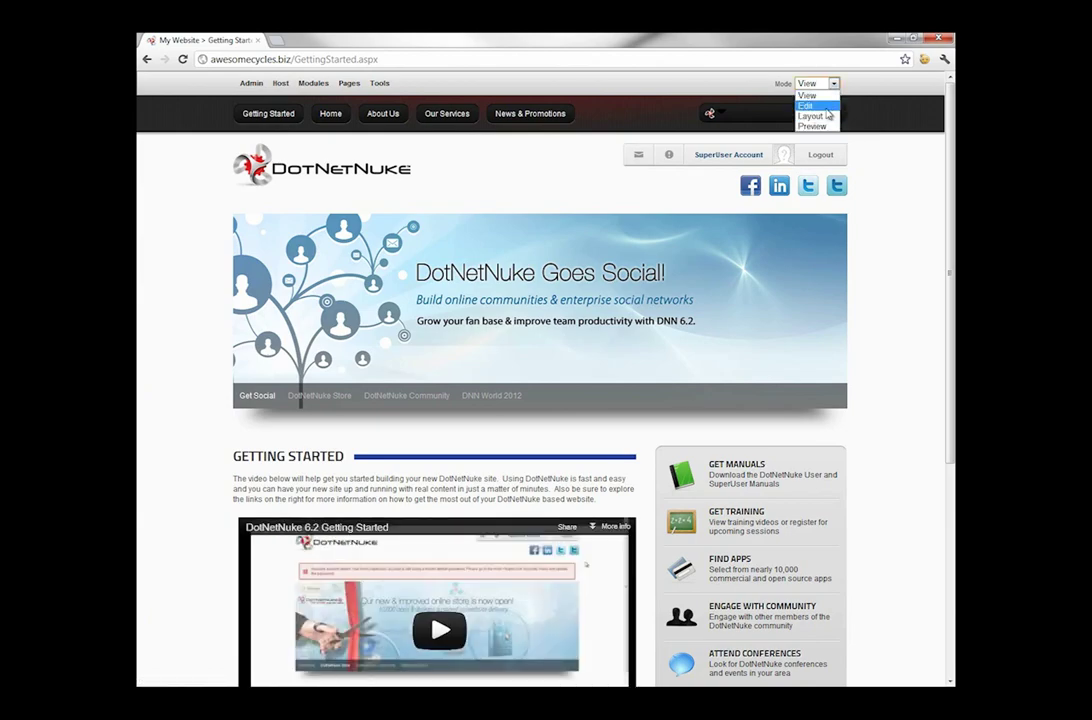
pyautogui.click(824, 105)
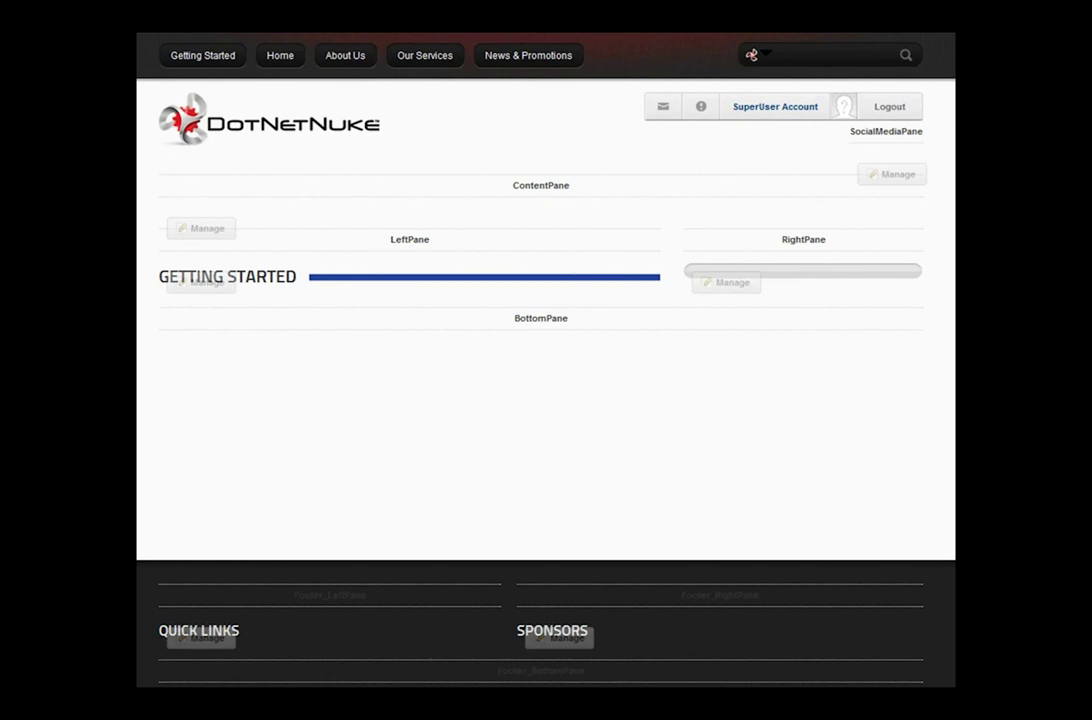
pyautogui.click(826, 105)
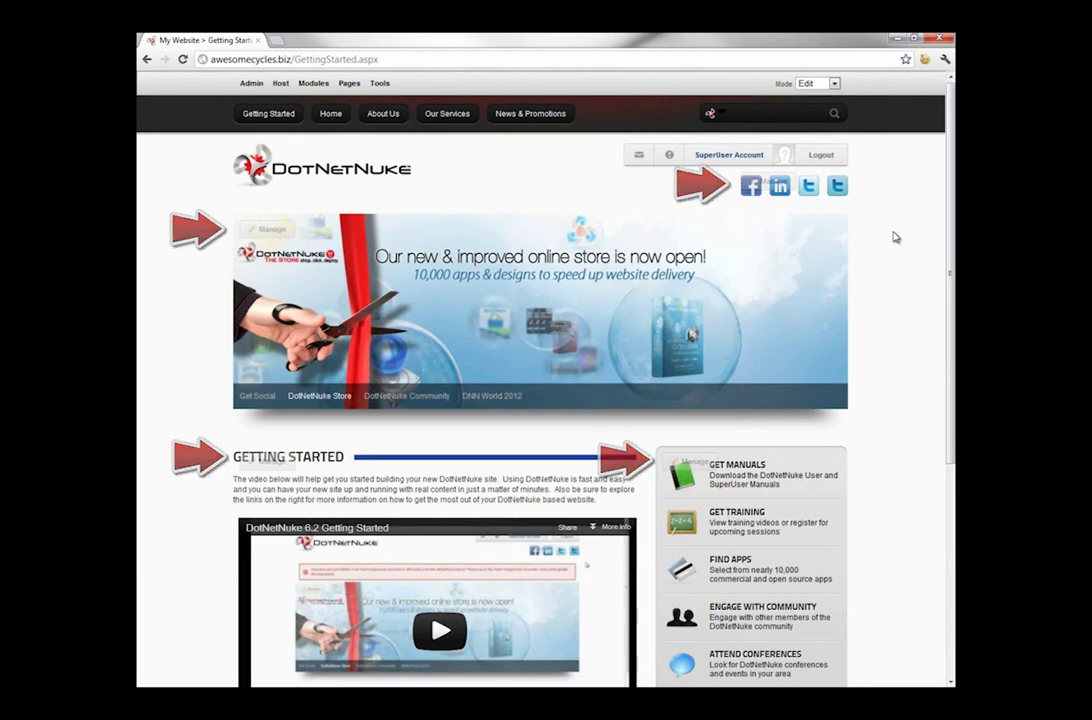
# - Review the modules' Manage actions in Edit mode and scroll through the page
pyautogui.moveTo(788, 190)
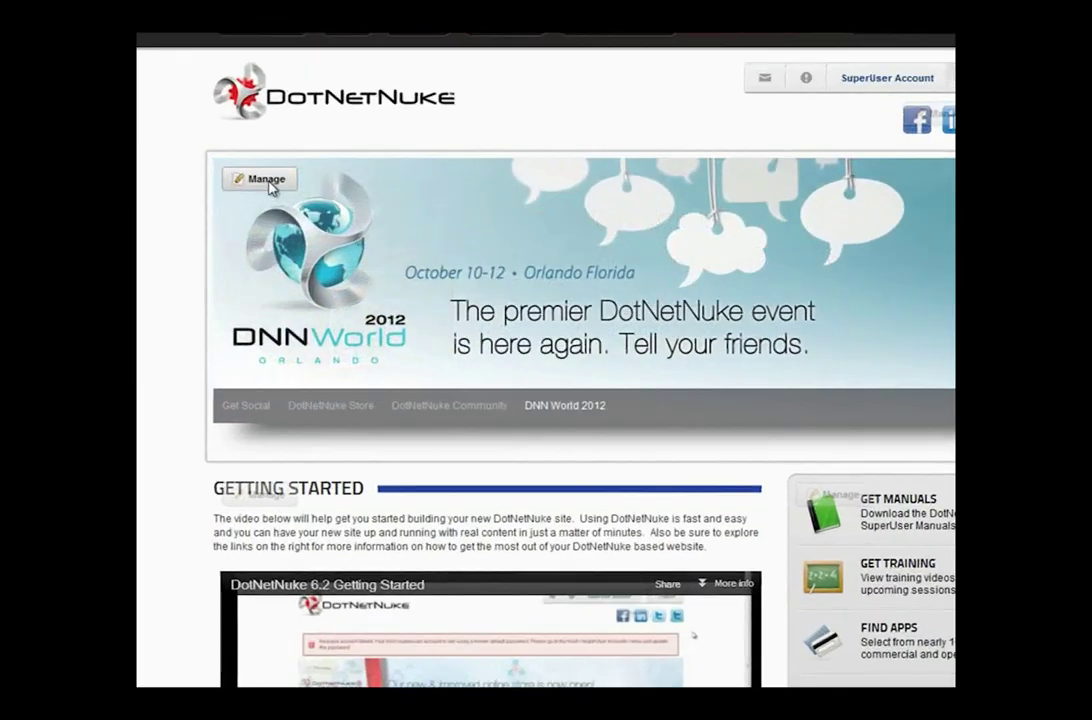
pyautogui.moveTo(271, 233)
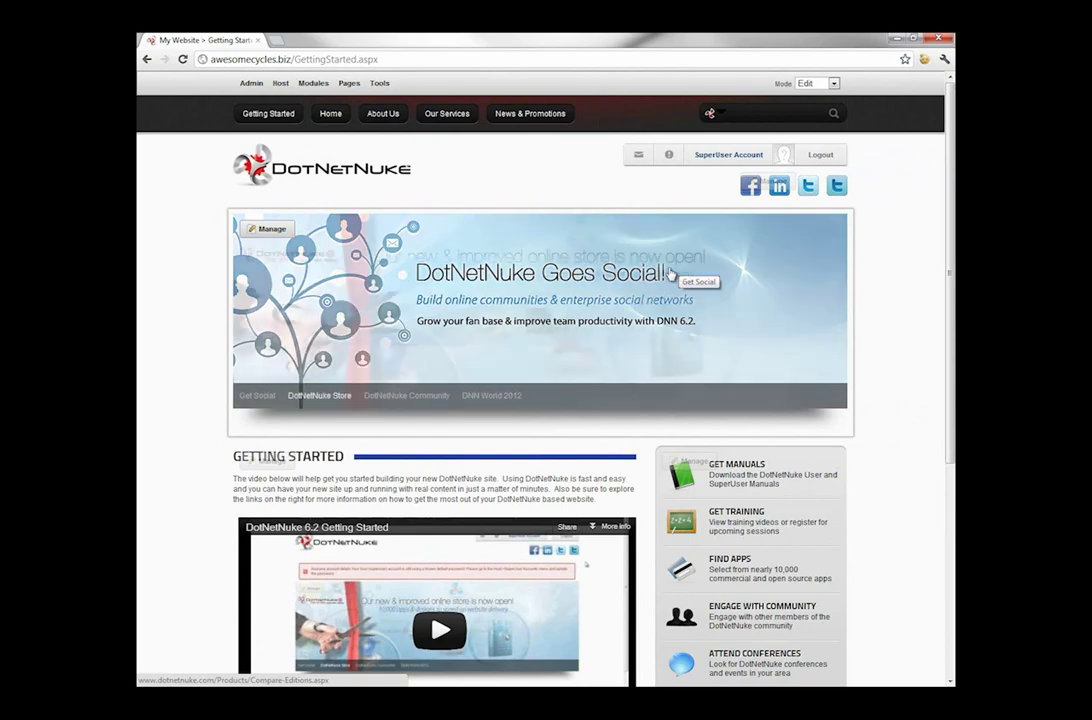
pyautogui.scroll(-5, 770, 253)
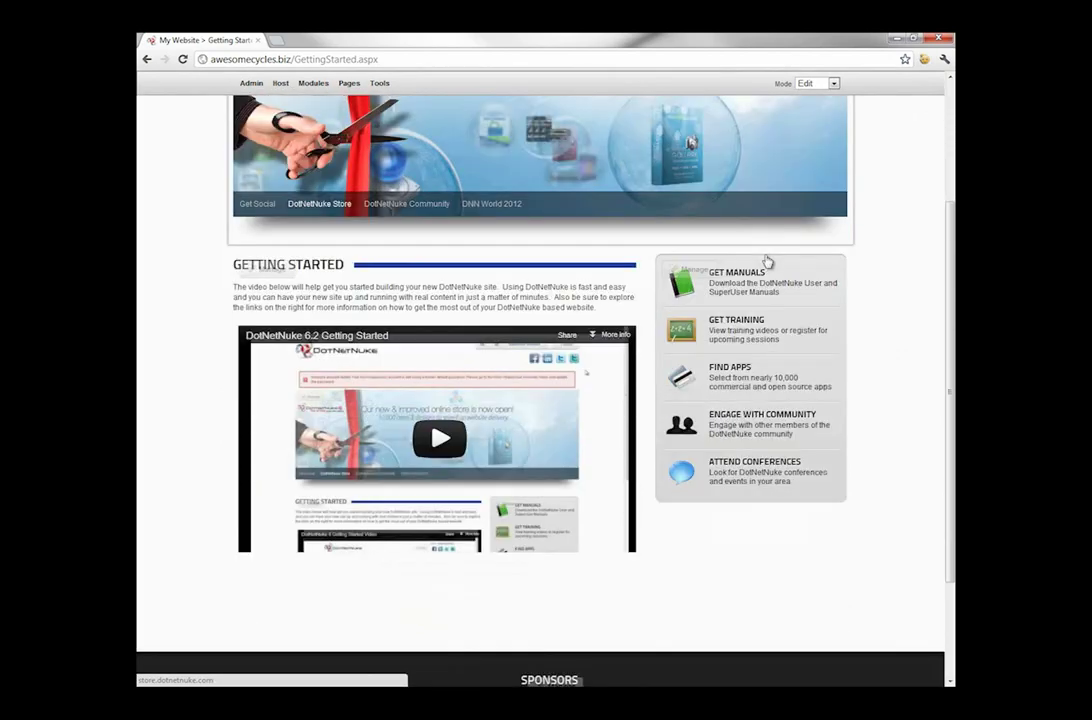
pyautogui.scroll(5, 760, 330)
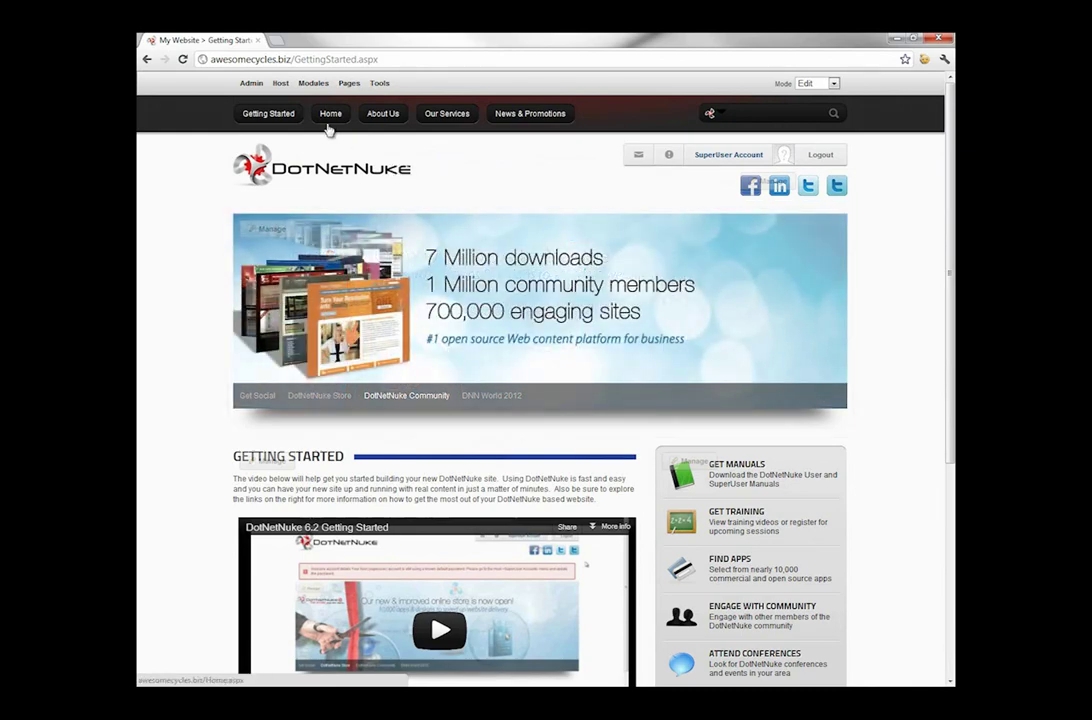
# - Go to the Home page and open Edit Content on the welcome module
pyautogui.click(329, 118)
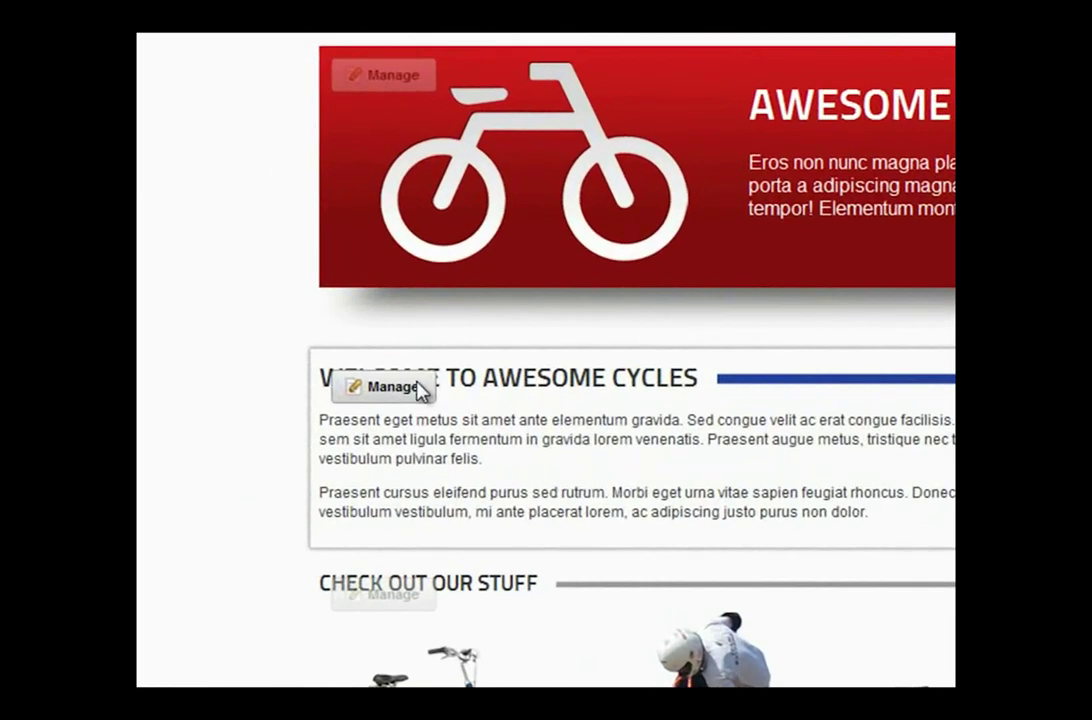
pyautogui.moveTo(420, 390)
pyautogui.click(438, 474)
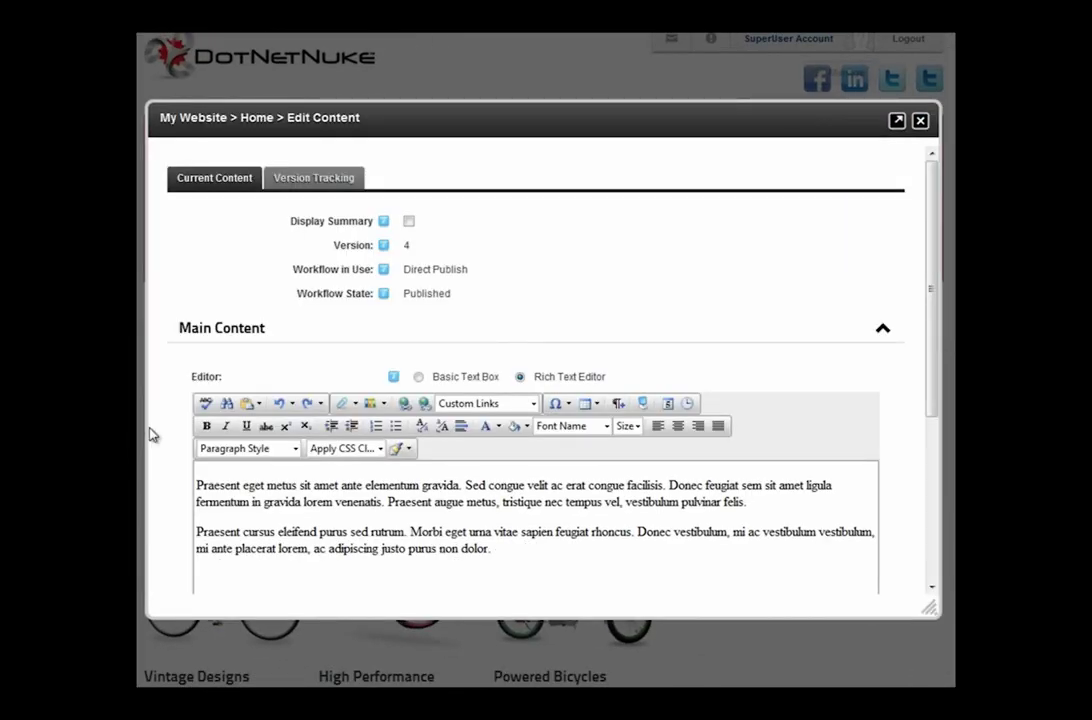
# - Replace the placeholder paragraphs with the pasted Awesome Cycles welcome text, removing the blank line
pyautogui.scroll(-3, 160, 437)
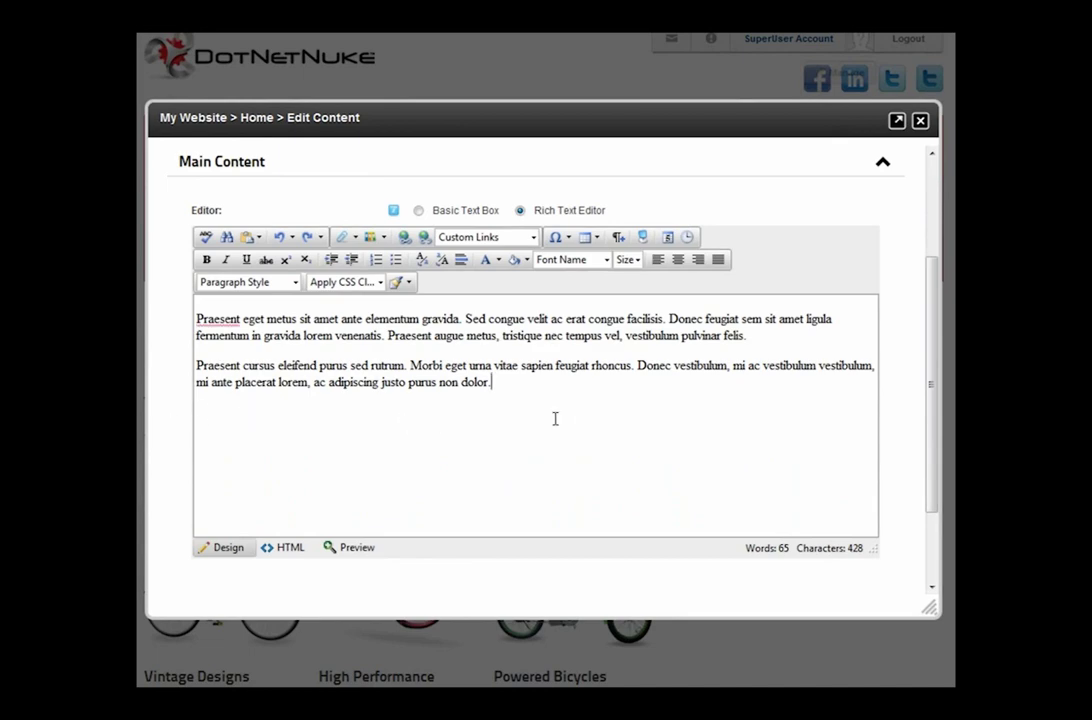
pyautogui.moveTo(556, 419); pyautogui.dragTo(188, 312)
pyautogui.press('Delete')
pyautogui.write("Welcome to the Awesome Cycles, we are two bicyclists here to help you jump headfirst into the world of DotNetNuke. Before we get started though you should consider joining our Community.  If you haven't yet registered for the website you can click here to do so.")
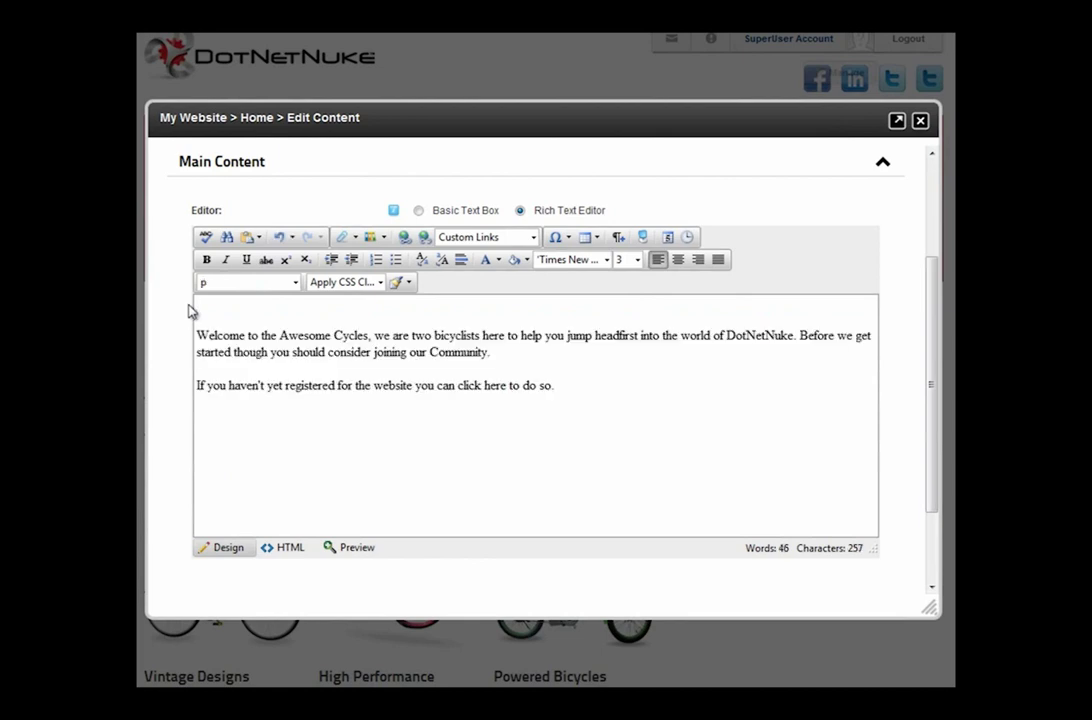
pyautogui.click(231, 316)
pyautogui.press('Delete')
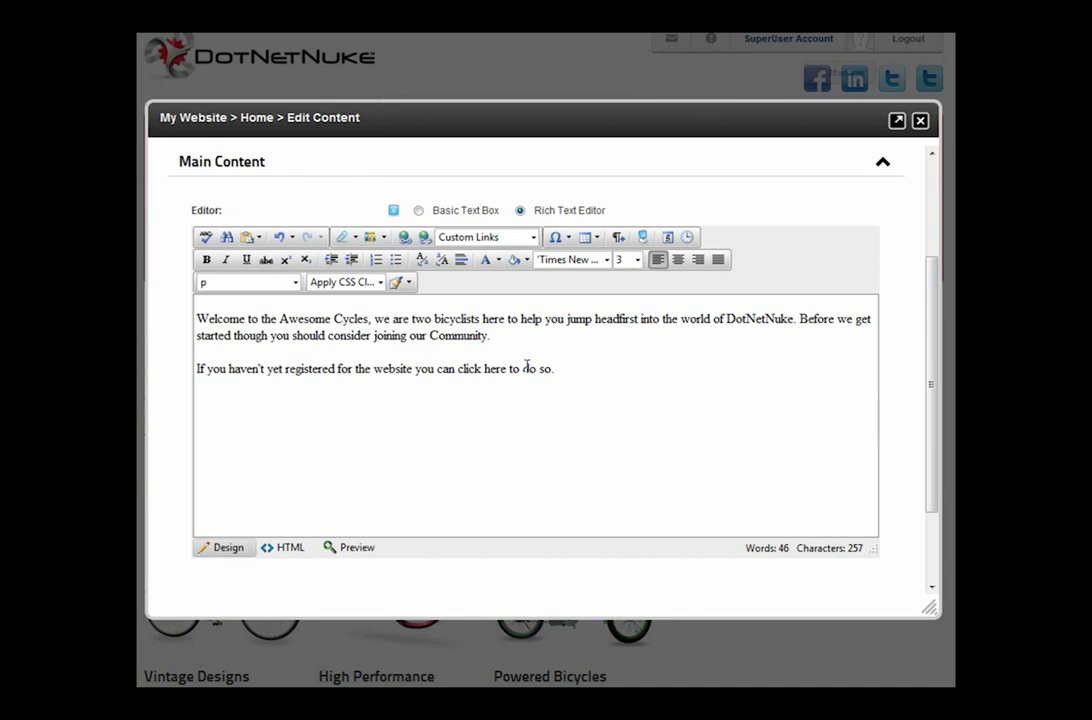
# - Link the 'click here' words to the registration page and save the welcome text
pyautogui.click(505, 368)
pyautogui.press('Right')
pyautogui.hotkey('ctrl', 'shift', 'Left')
pyautogui.hotkey('ctrl', 'shift', 'Left')
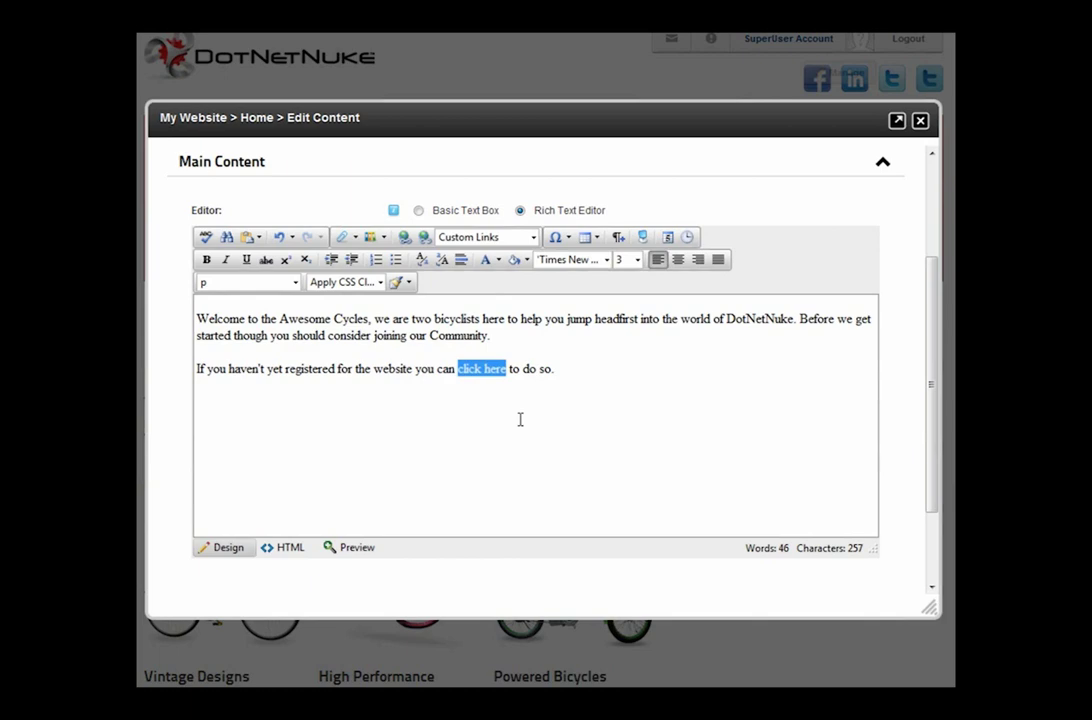
pyautogui.click(405, 240)
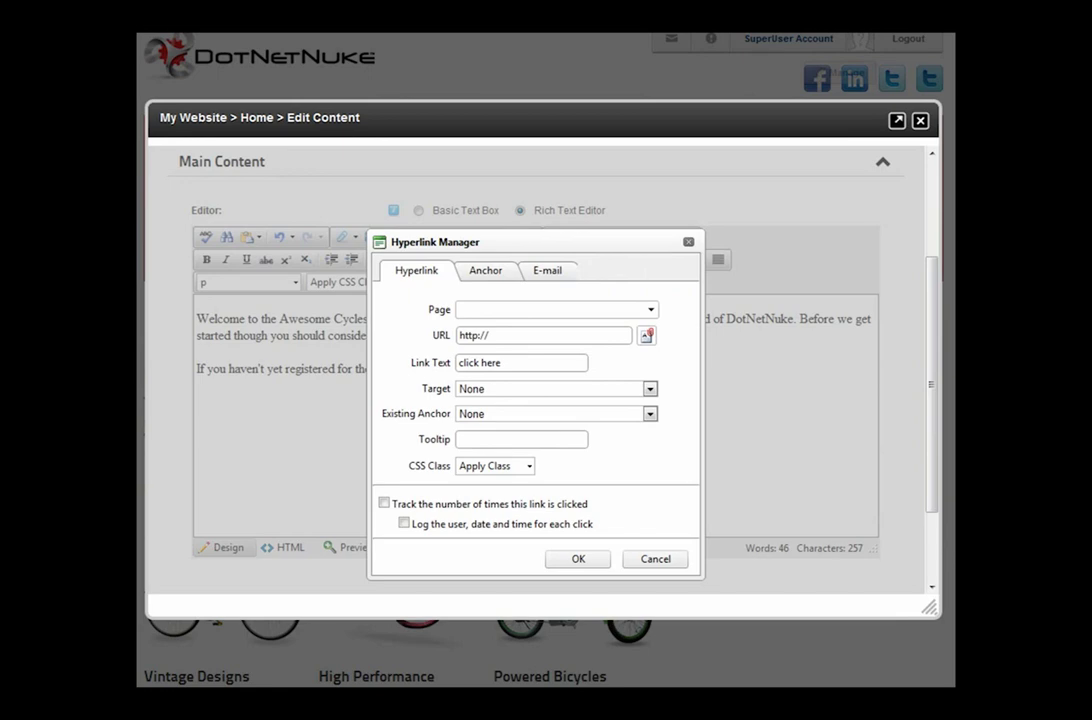
pyautogui.moveTo(495, 335); pyautogui.dragTo(452, 345)
pyautogui.write('http://awesomecycles.biz/register.aspx')
pyautogui.click(592, 558)
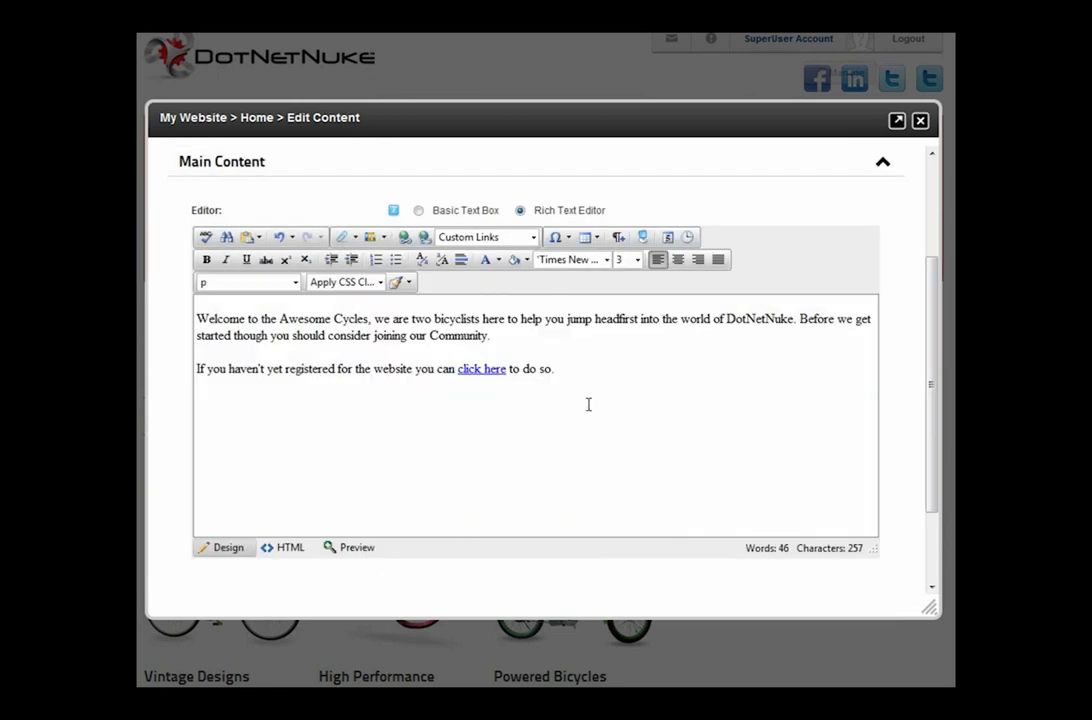
pyautogui.scroll(-2, 583, 373)
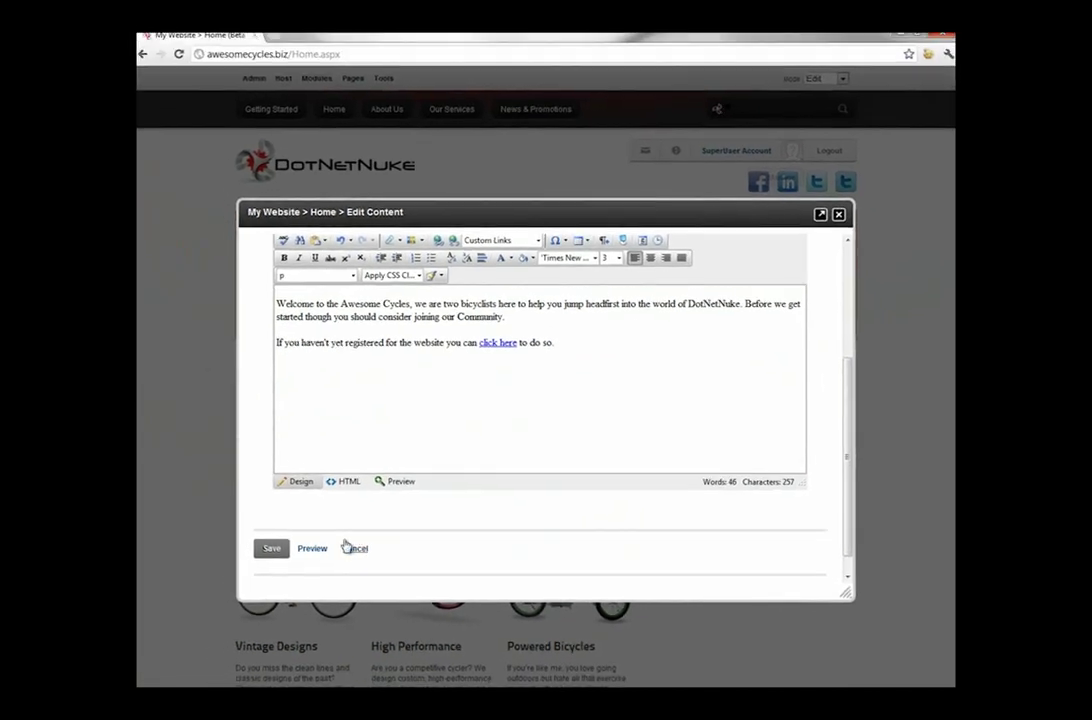
pyautogui.click(271, 548)
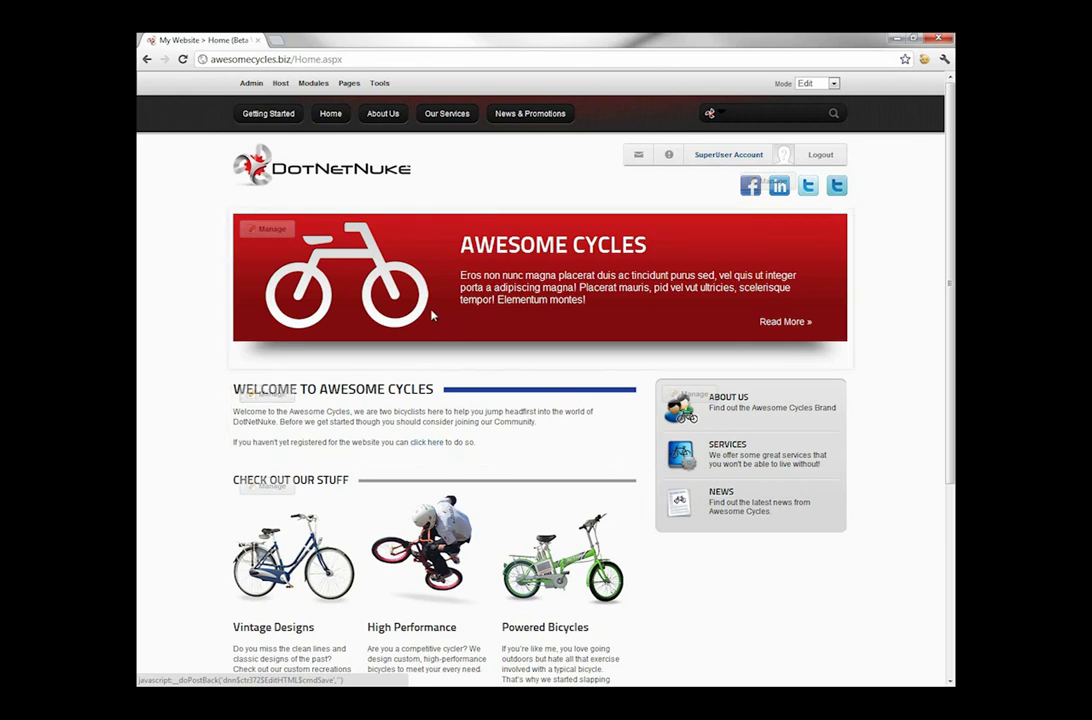
pyautogui.moveTo(356, 89)
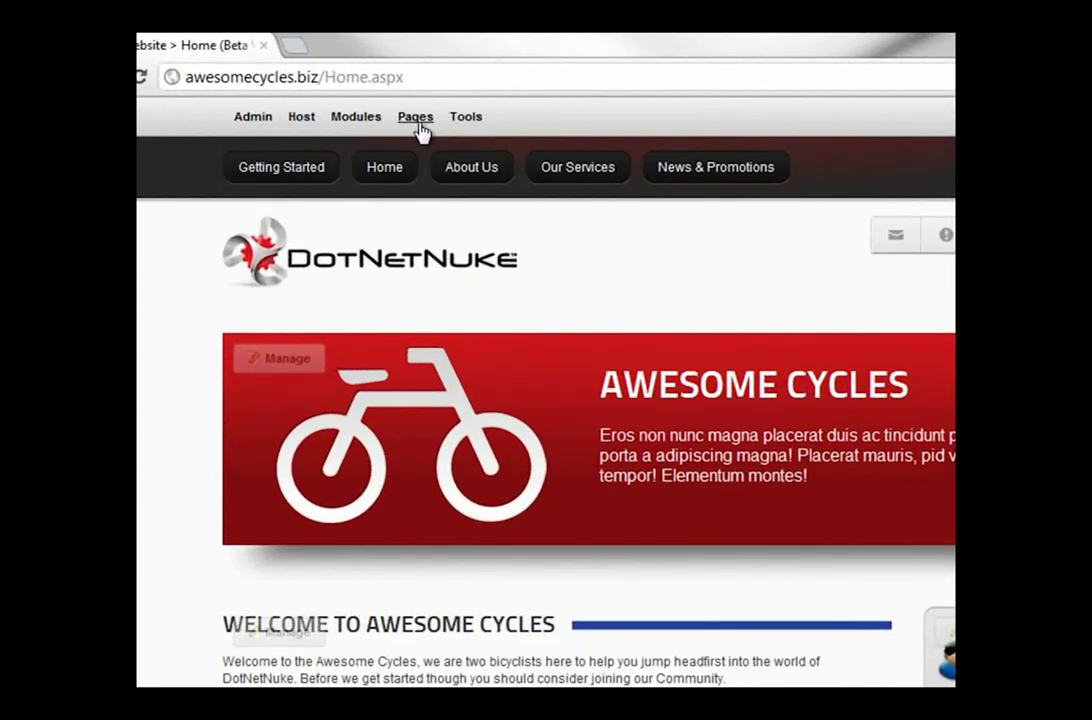
# - Add a page named Community with no template, inserted after News & Promotions
pyautogui.moveTo(387, 102)
pyautogui.click(550, 293)
pyautogui.click(572, 291)
pyautogui.write('C')
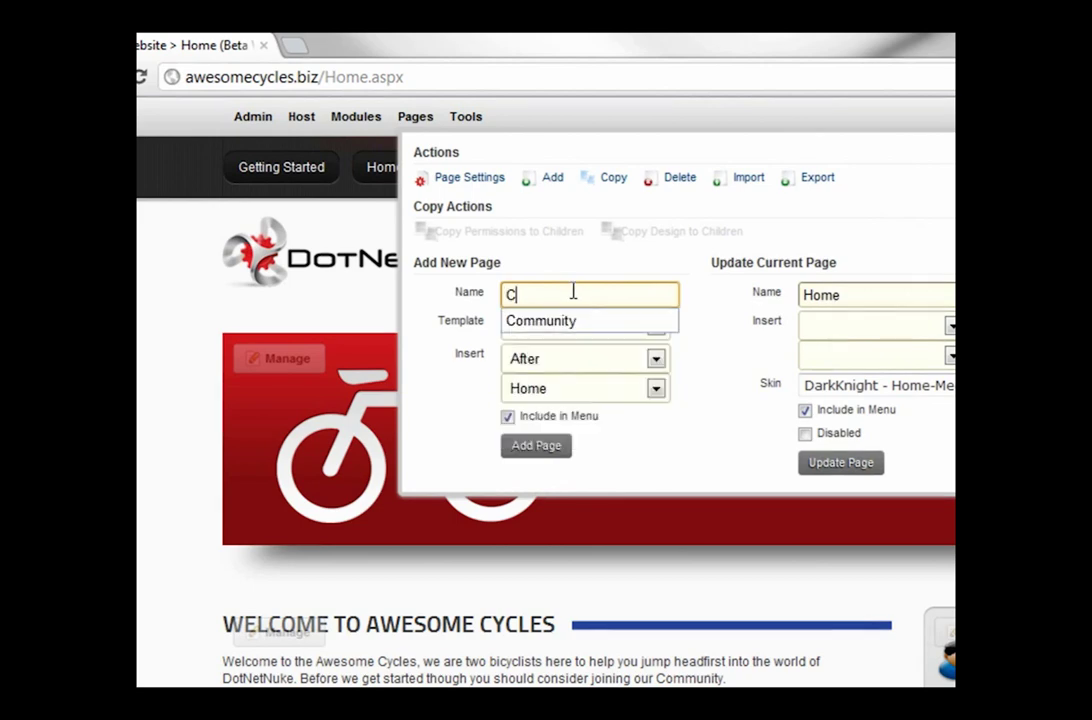
pyautogui.write('ommunity')
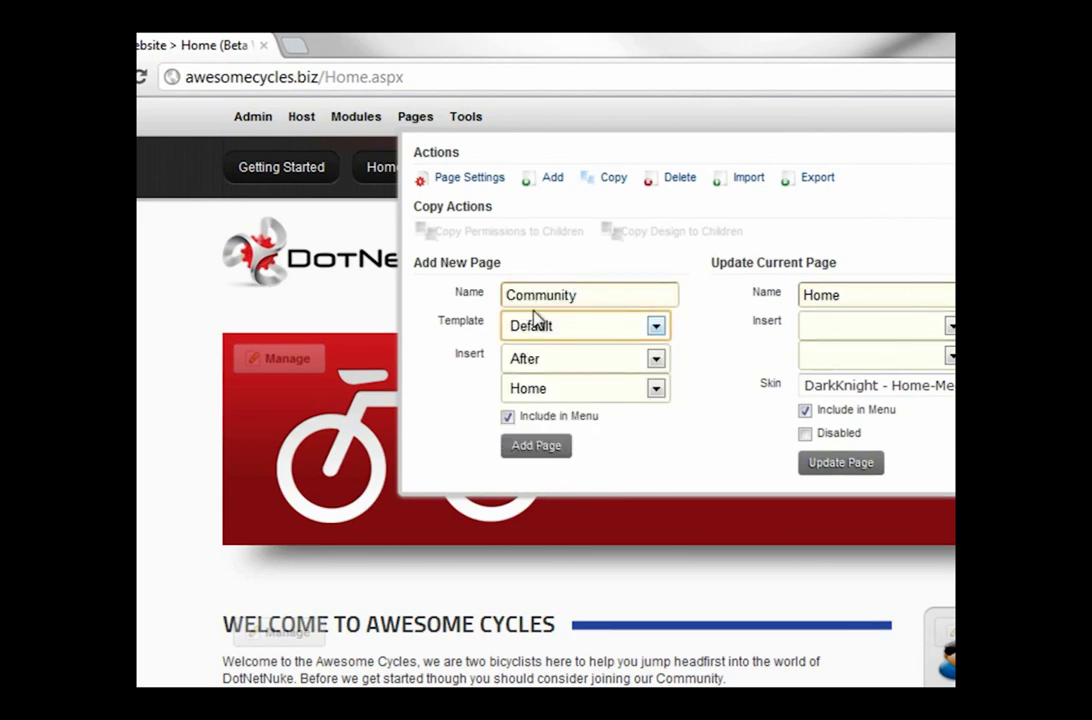
pyautogui.click(528, 327)
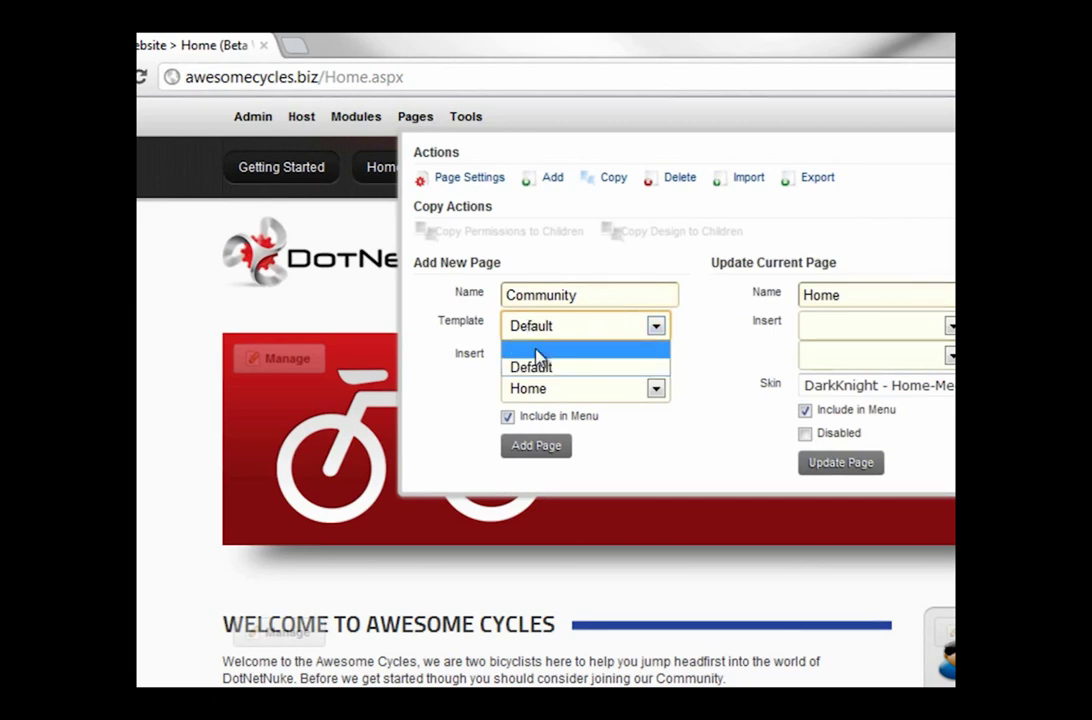
pyautogui.click(540, 351)
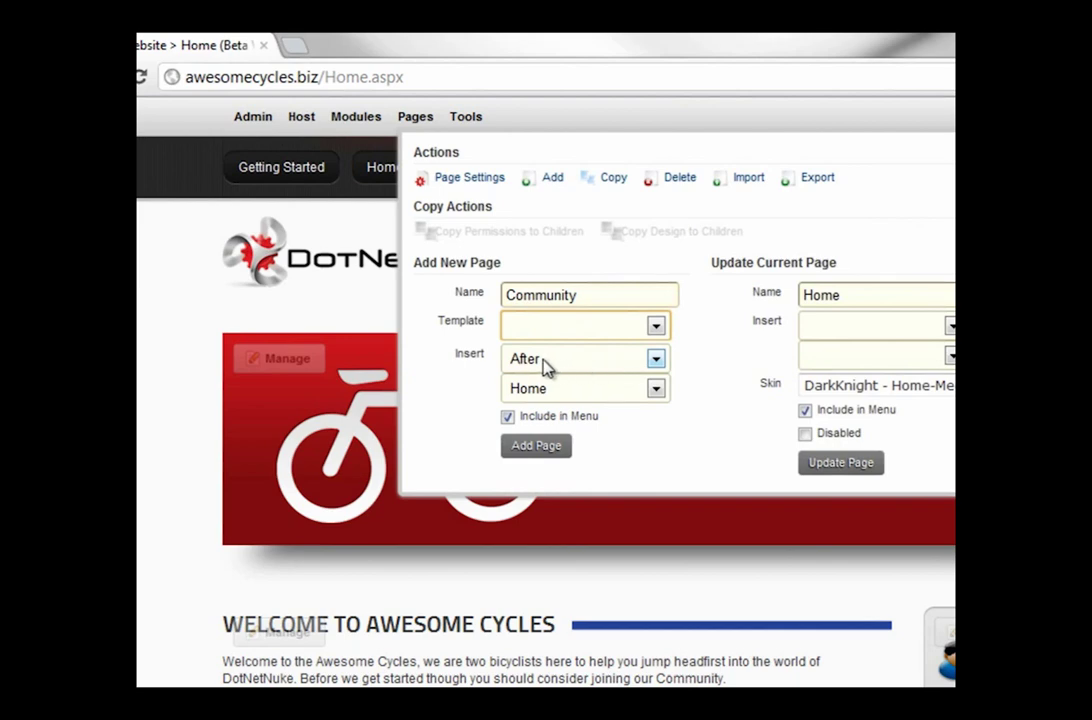
pyautogui.click(588, 391)
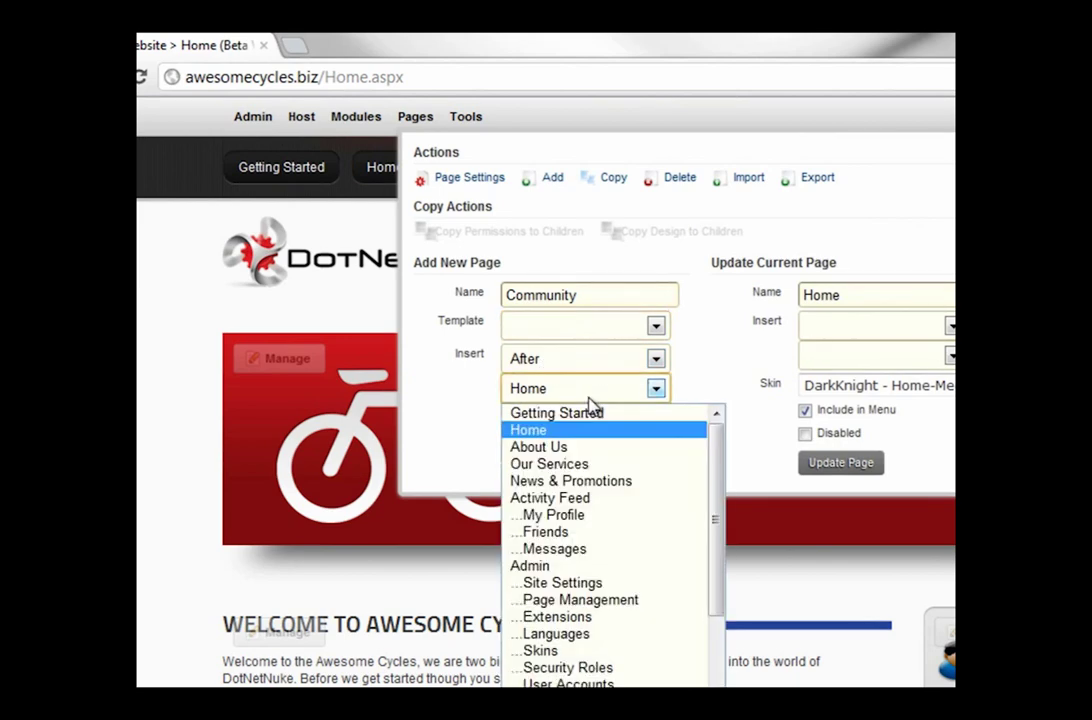
pyautogui.click(597, 480)
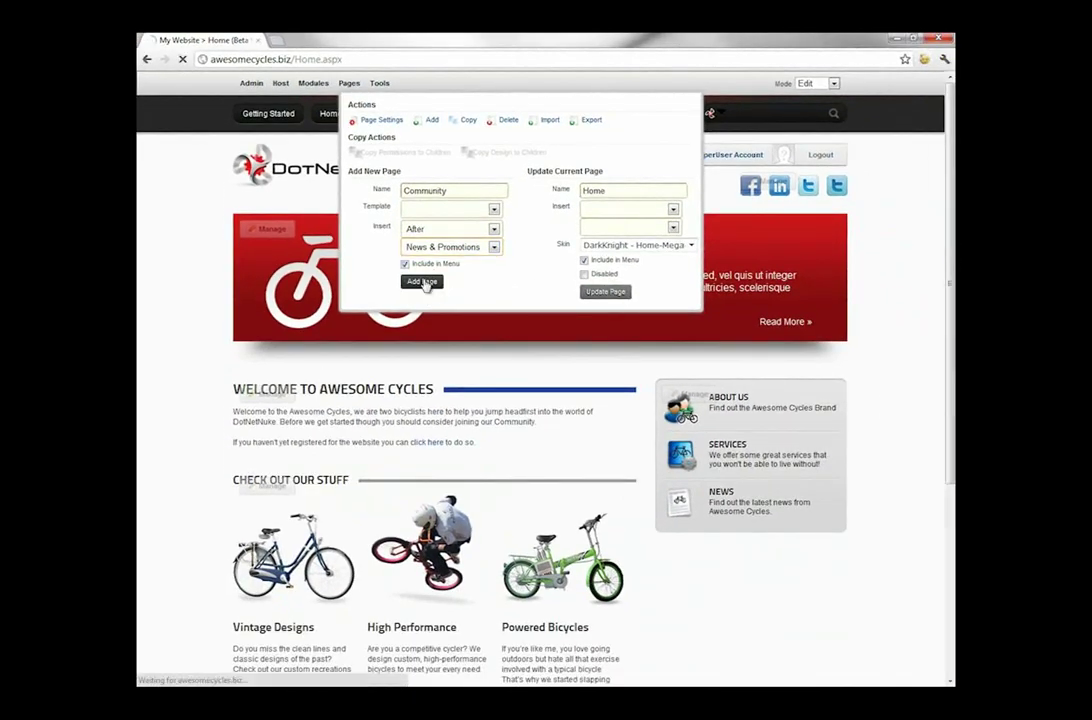
pyautogui.click(438, 304)
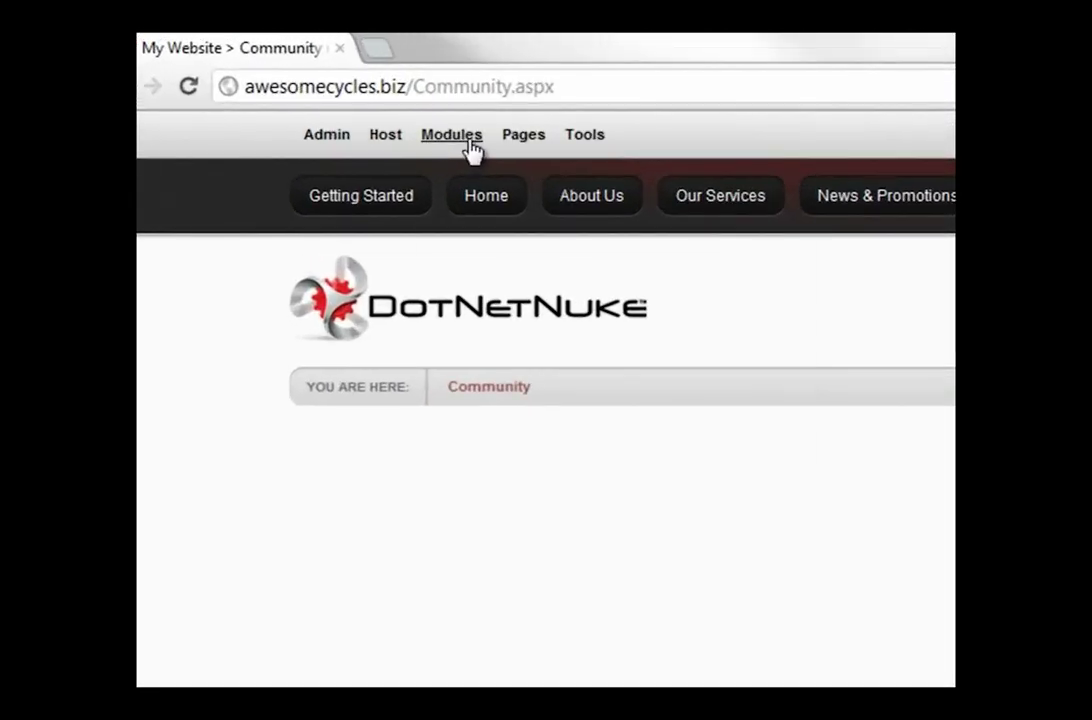
# - Add an HTML Pro module titled 'Welcome to our Community' to the page
pyautogui.moveTo(472, 148)
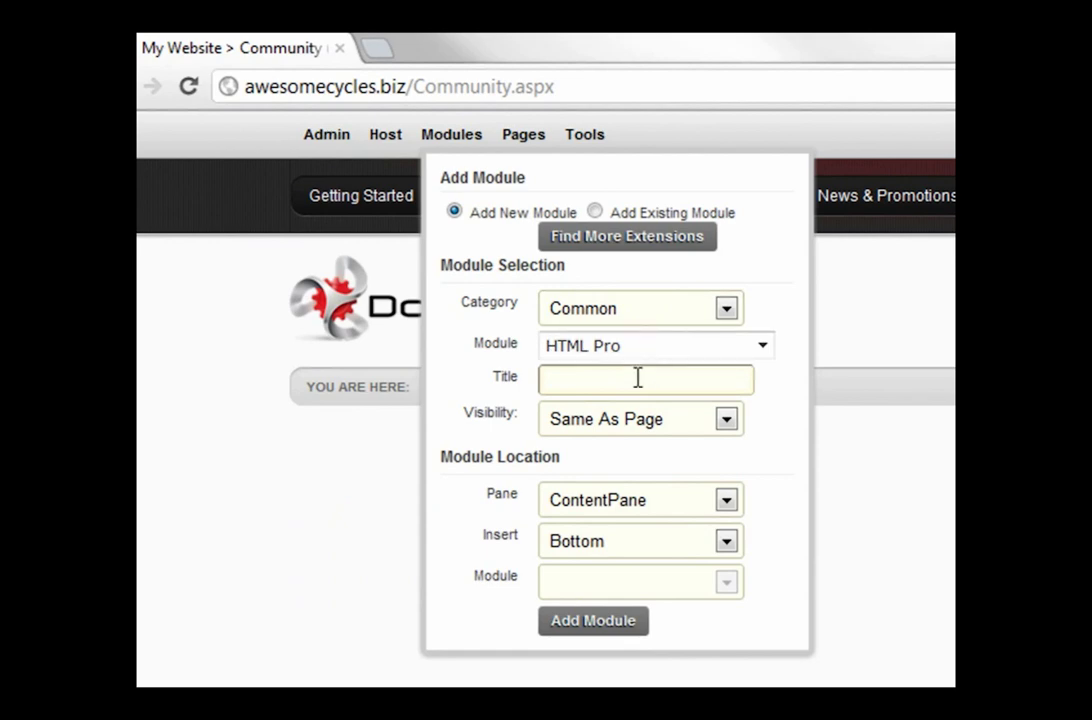
pyautogui.click(638, 377)
pyautogui.write('Welcome ')
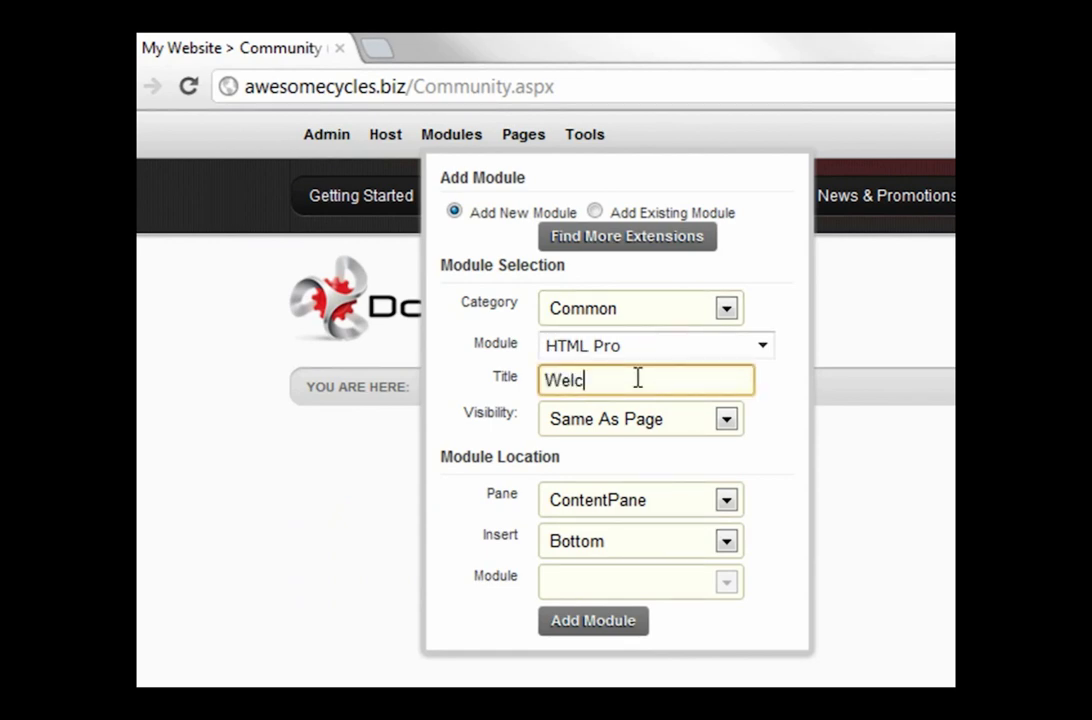
pyautogui.write('to our Community')
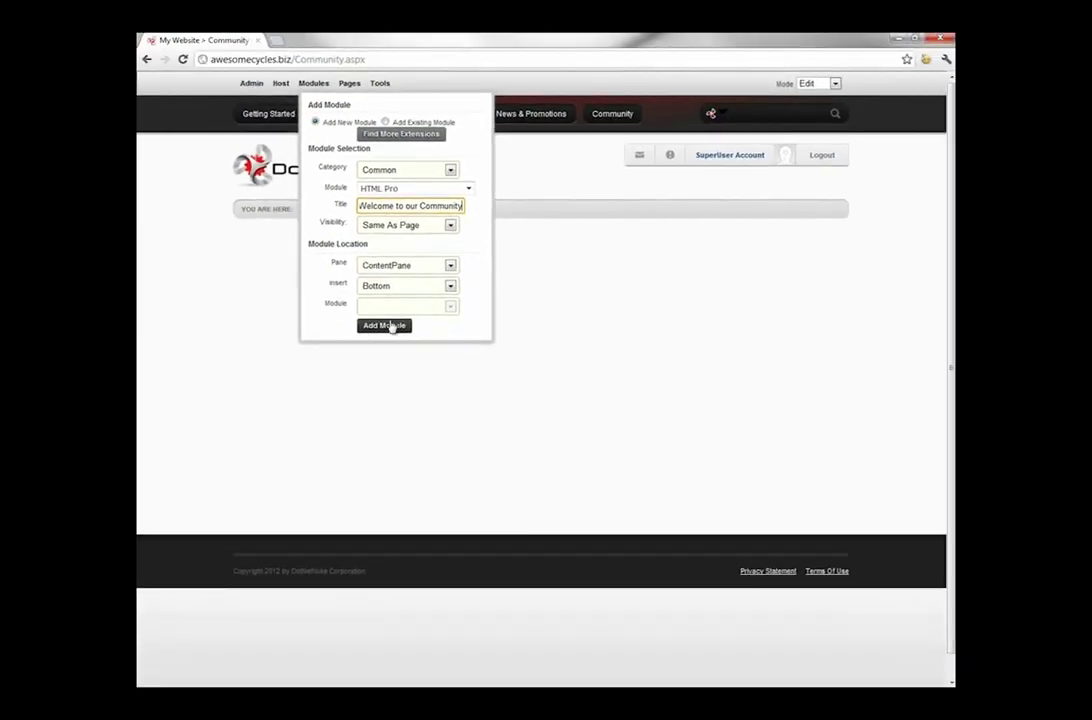
pyautogui.click(385, 326)
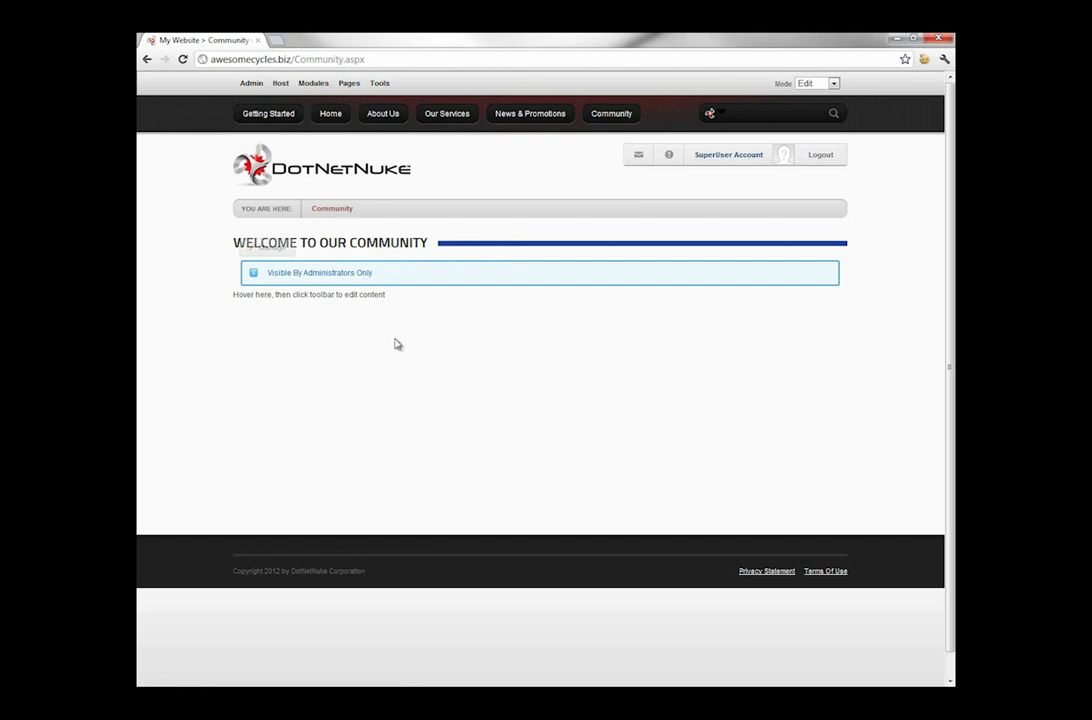
# - Replace the module's placeholder with the Forums, Blogs and Activity Feed thank-you message and save
pyautogui.moveTo(258, 250)
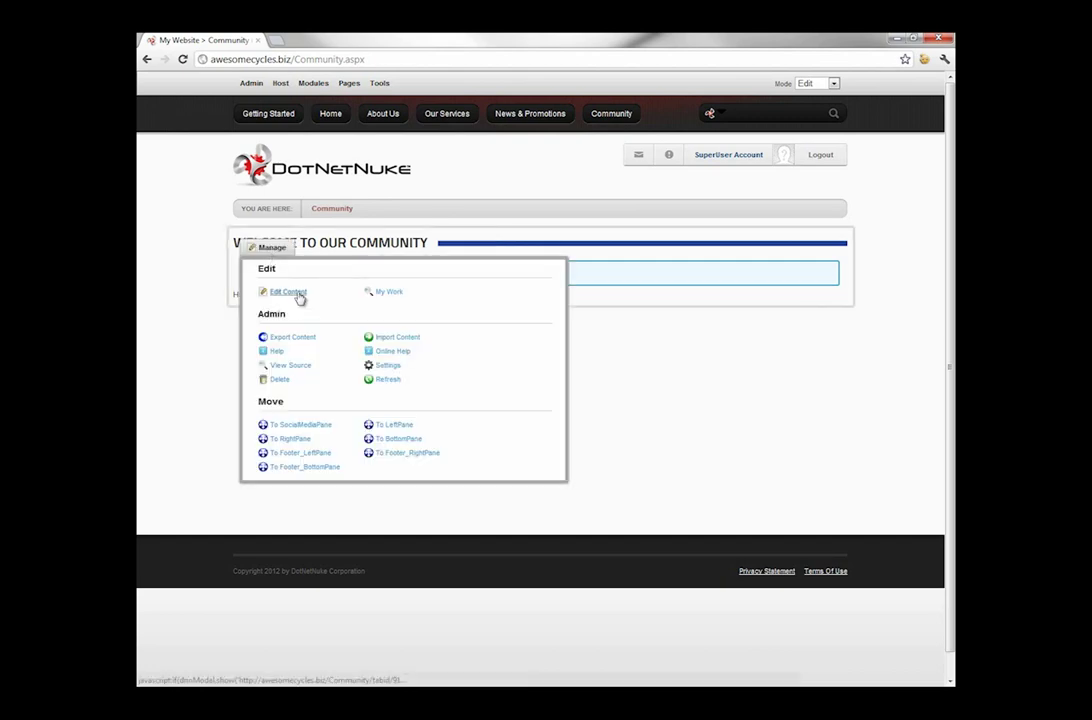
pyautogui.click(288, 292)
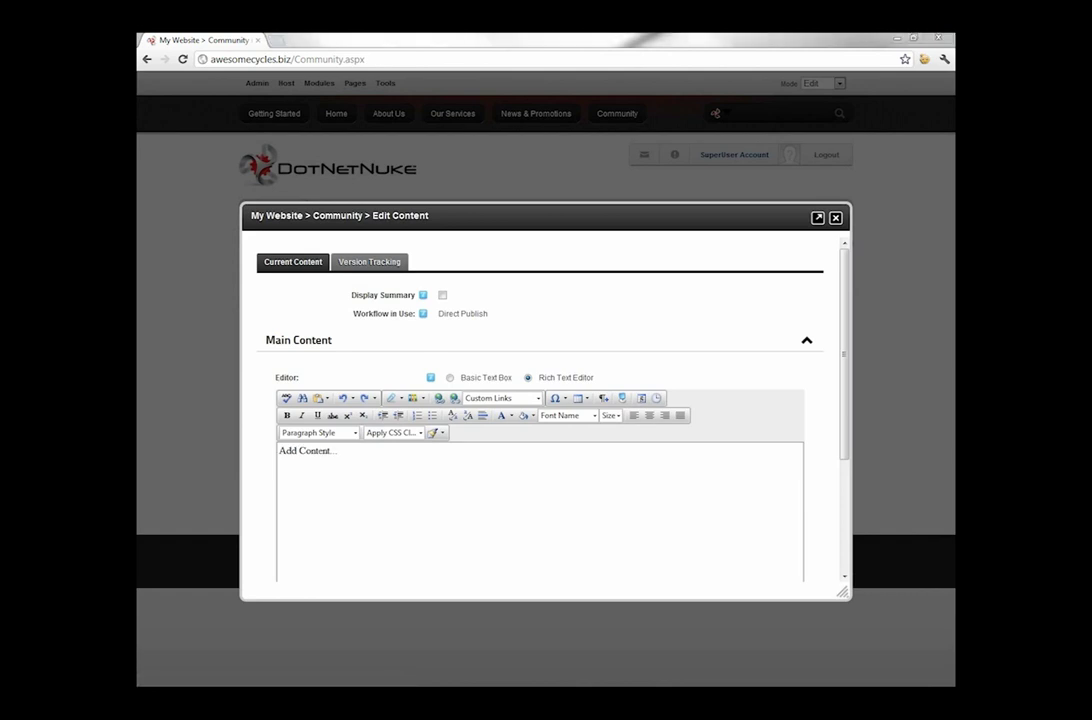
pyautogui.click(407, 473)
pyautogui.hotkey('ctrl', 'a')
pyautogui.write('Thank you for joining the Awesome Cycles Community, stay tuned as we build up our Forums, Blogs and Activity Feed using our new DotNetNuke website.')
pyautogui.scroll(-1, 490, 432)
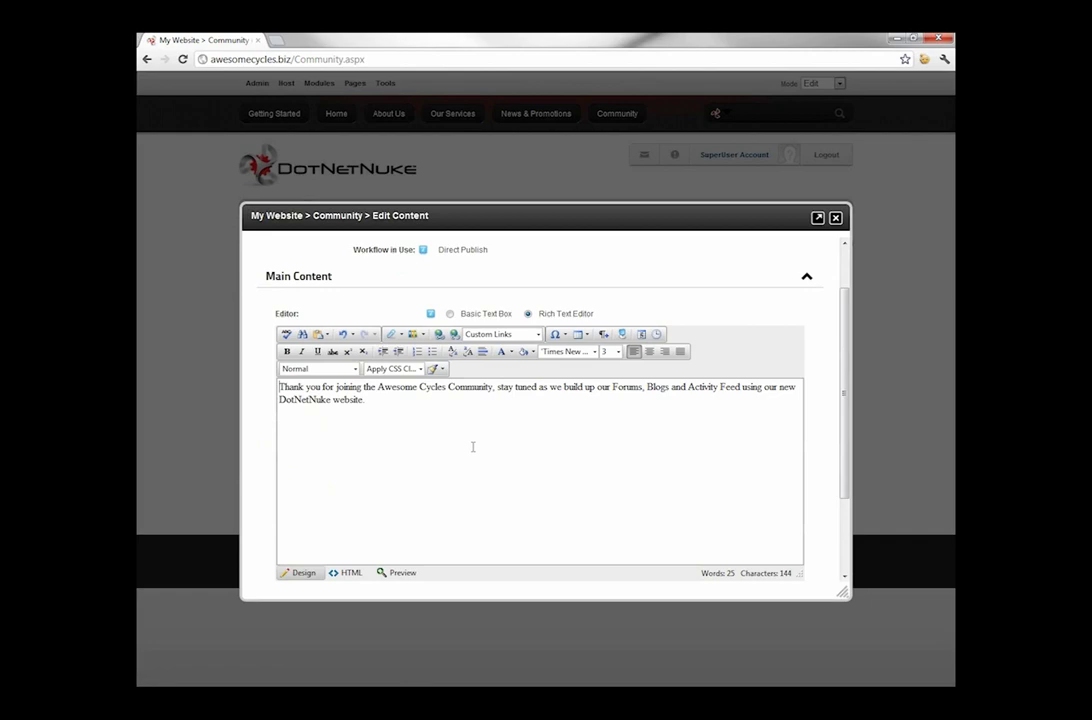
pyautogui.scroll(-1, 473, 446)
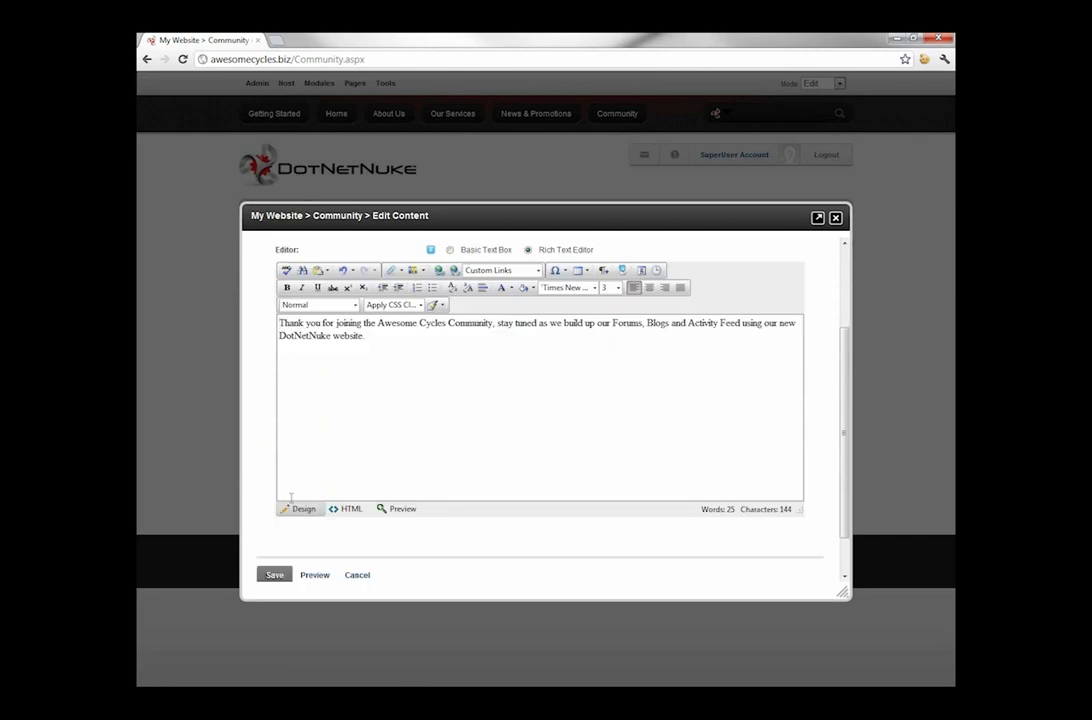
pyautogui.click(275, 576)
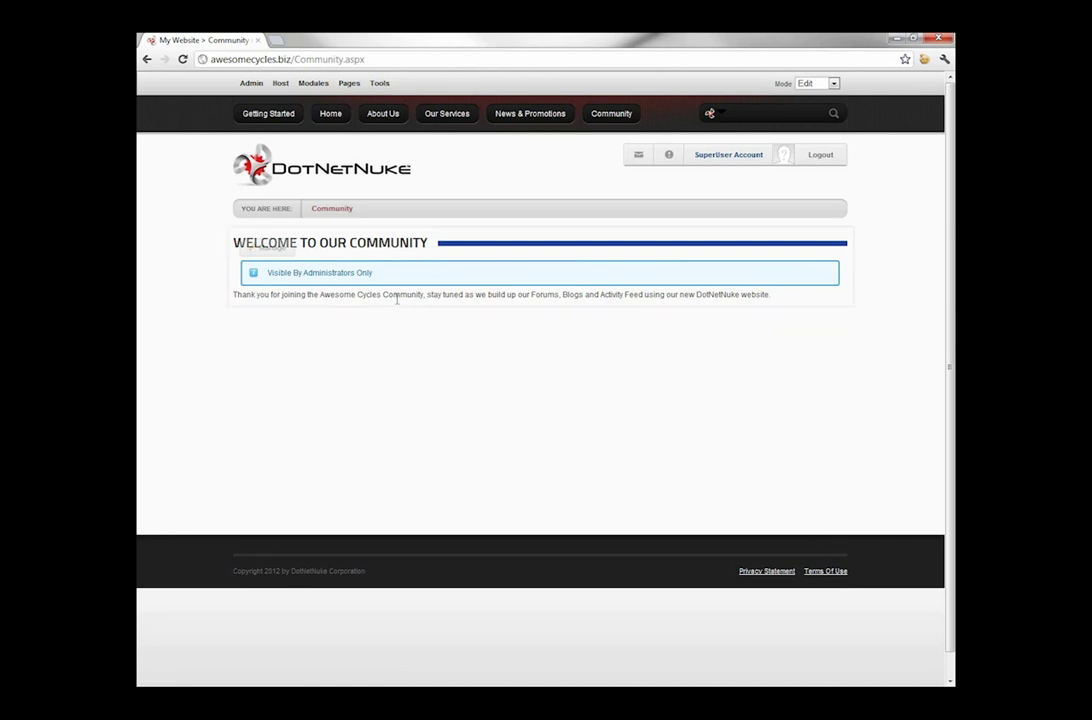
# - Bring up the Pages menu in the control panel for the Community page
pyautogui.moveTo(383, 275)
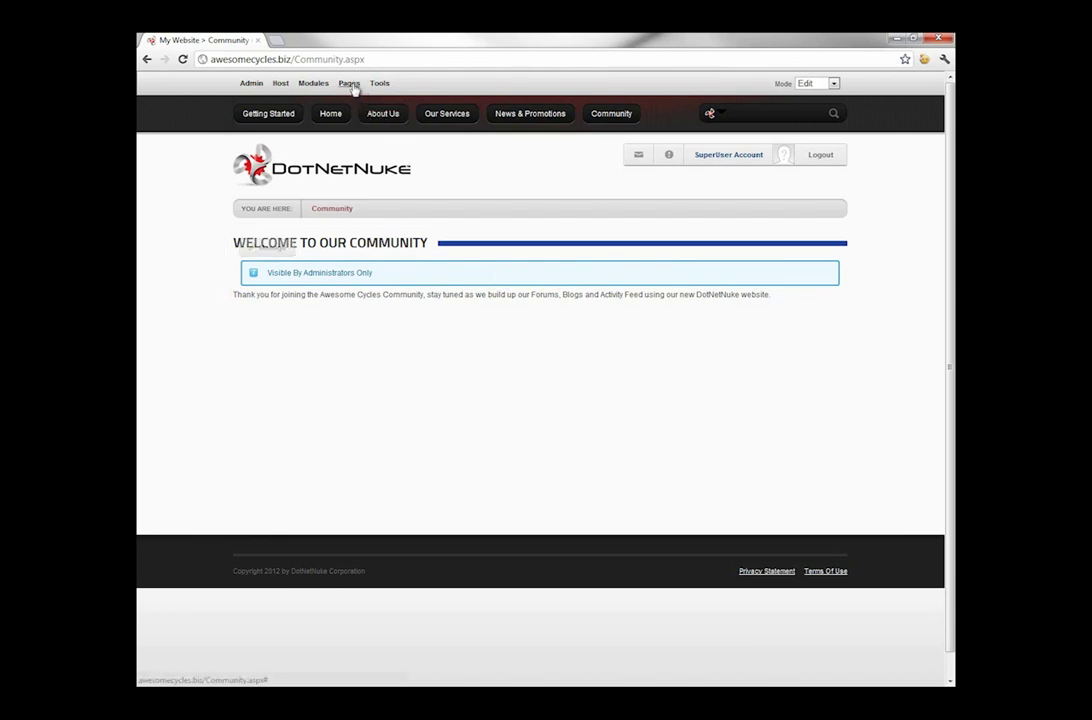
pyautogui.moveTo(355, 88)
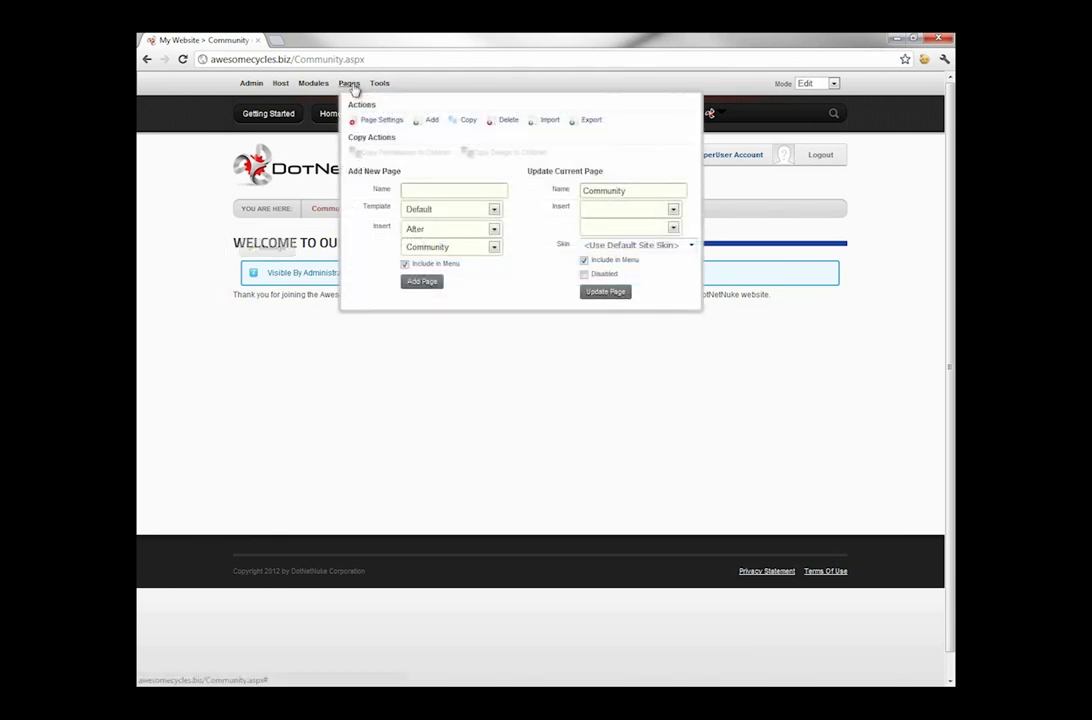
# - In the Community page settings, grant View permission to All Users and update the page
pyautogui.click(393, 124)
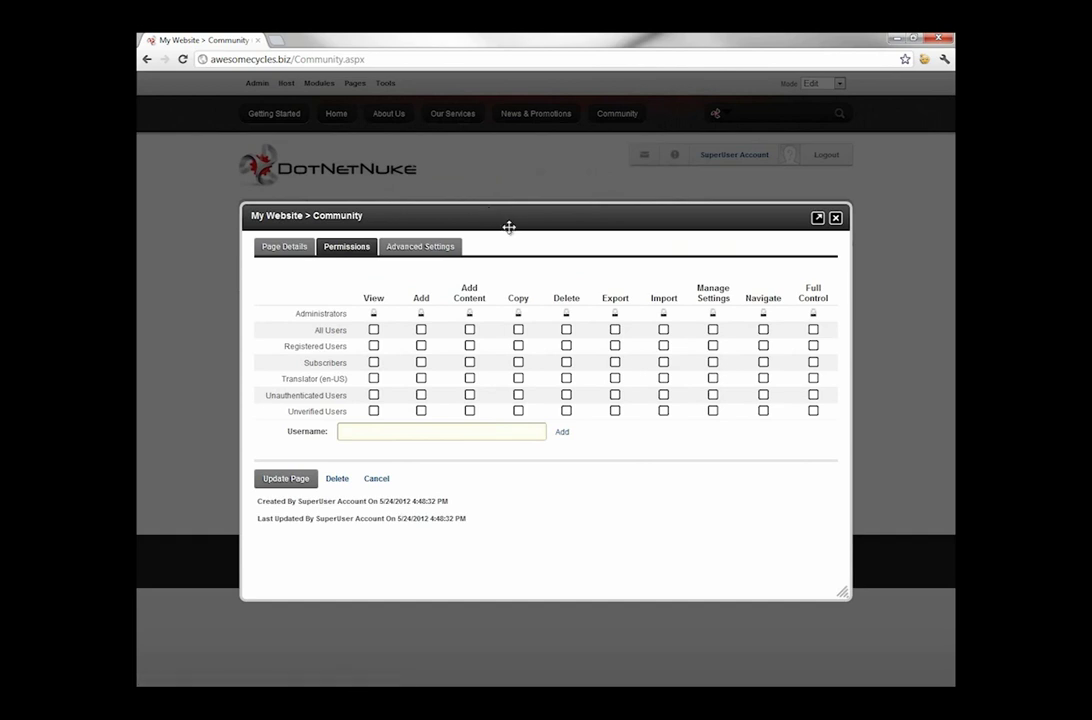
pyautogui.click(374, 329)
pyautogui.click(286, 478)
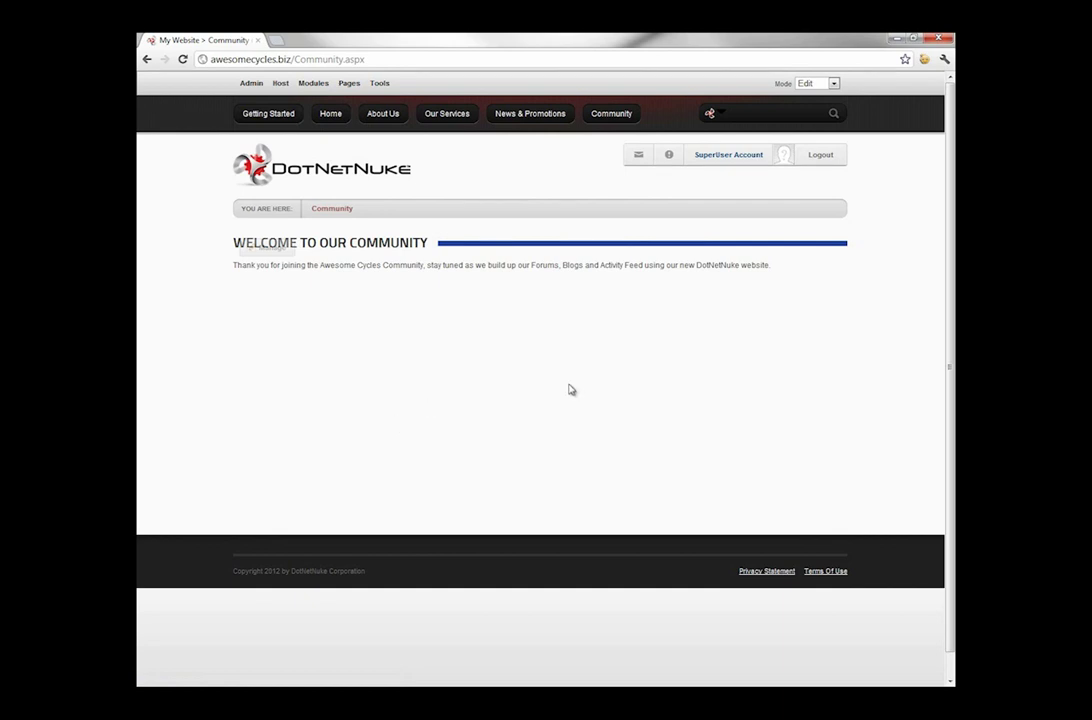
# - Log out to view the Community page as an anonymous visitor
pyautogui.click(819, 155)
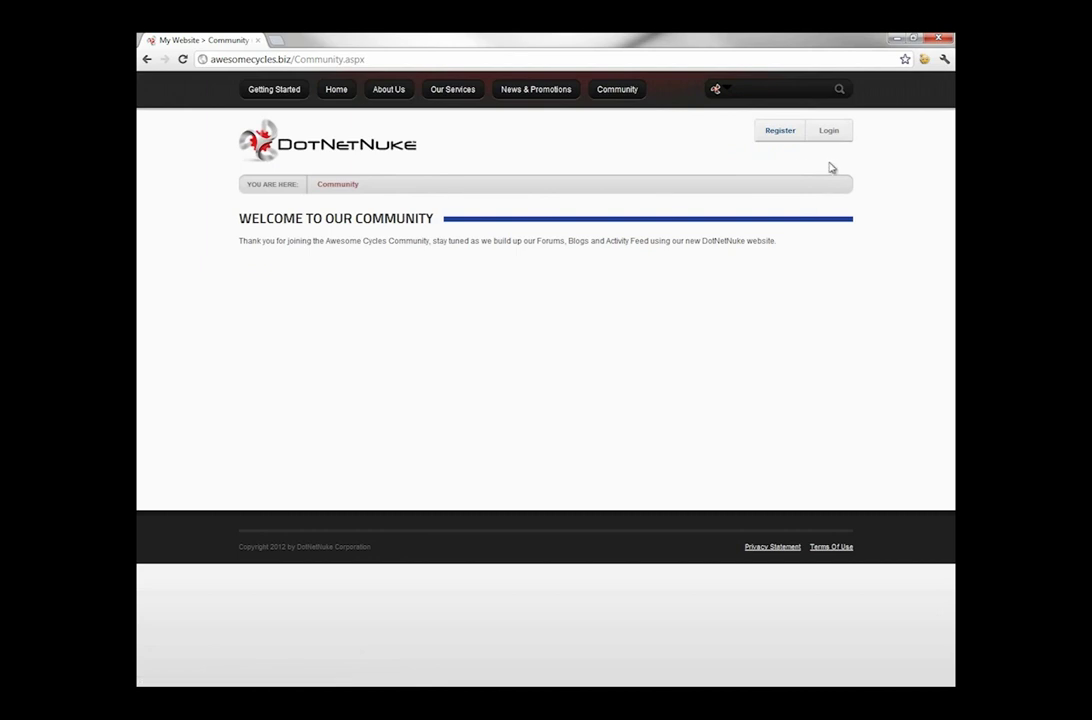